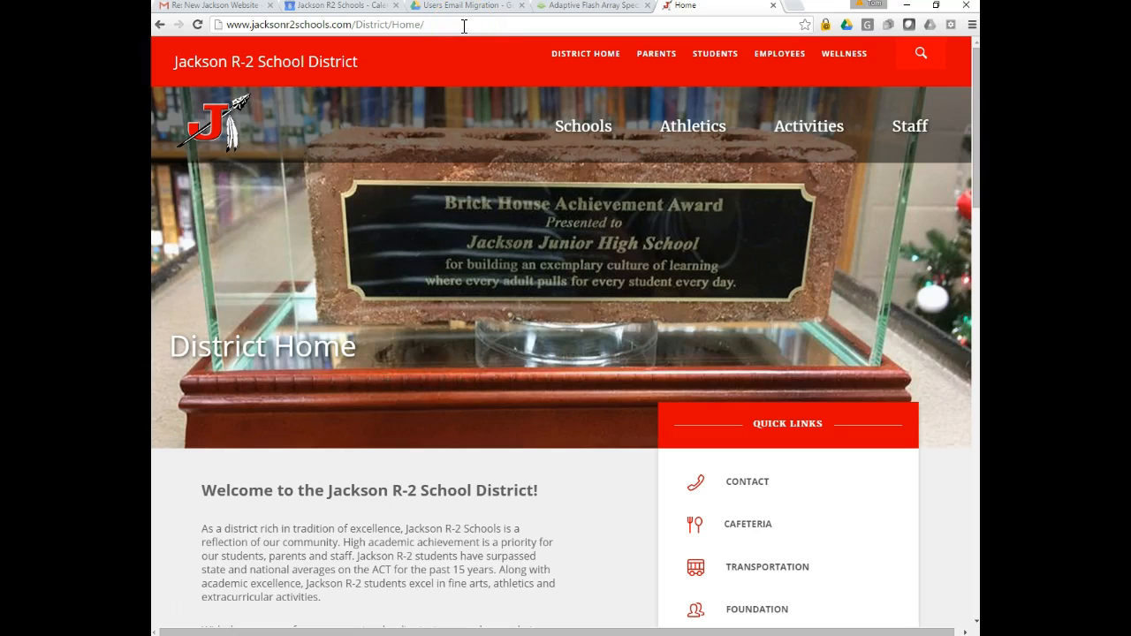
View East Elementary School's newsletter page on the district website, going through the East Early Childhood page
left_click(459, 25)
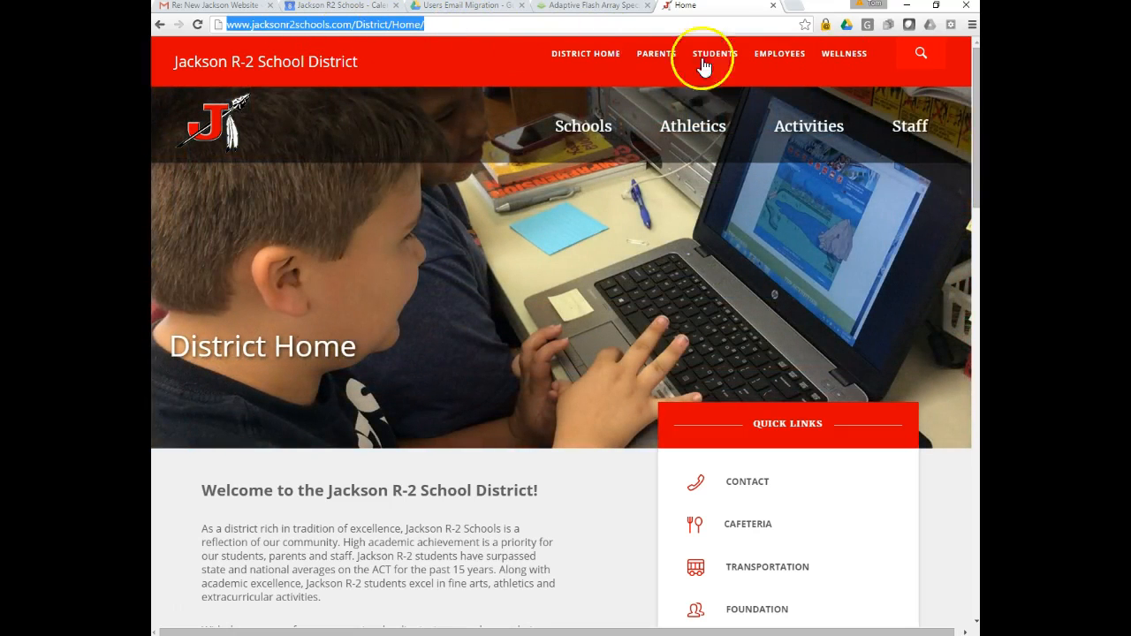
left_click(585, 54)
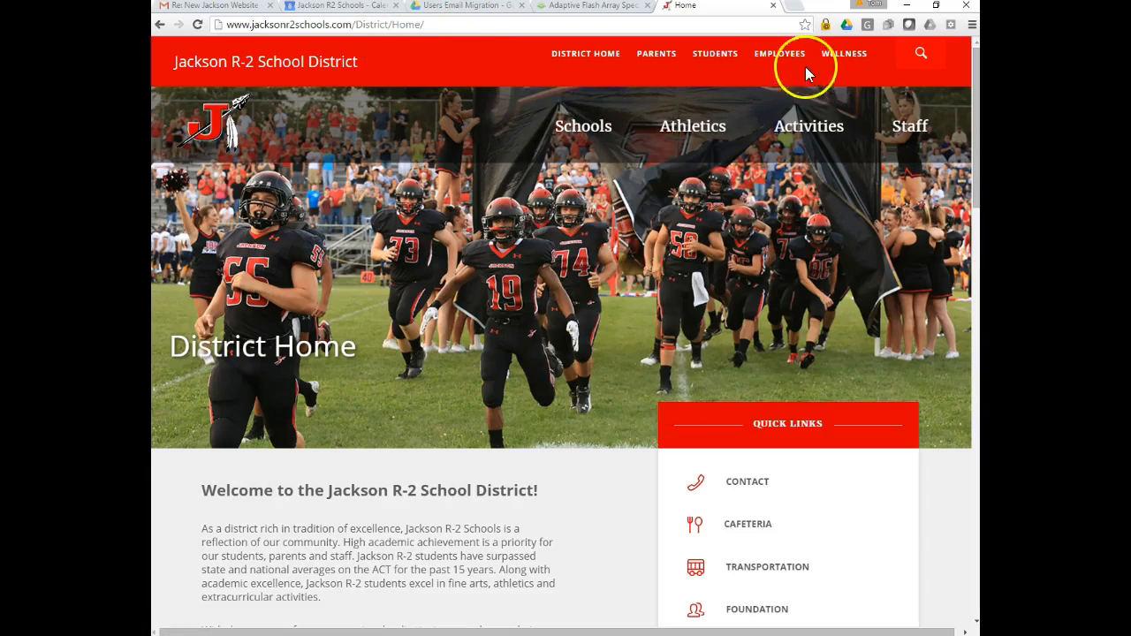
mouse_move(601, 131)
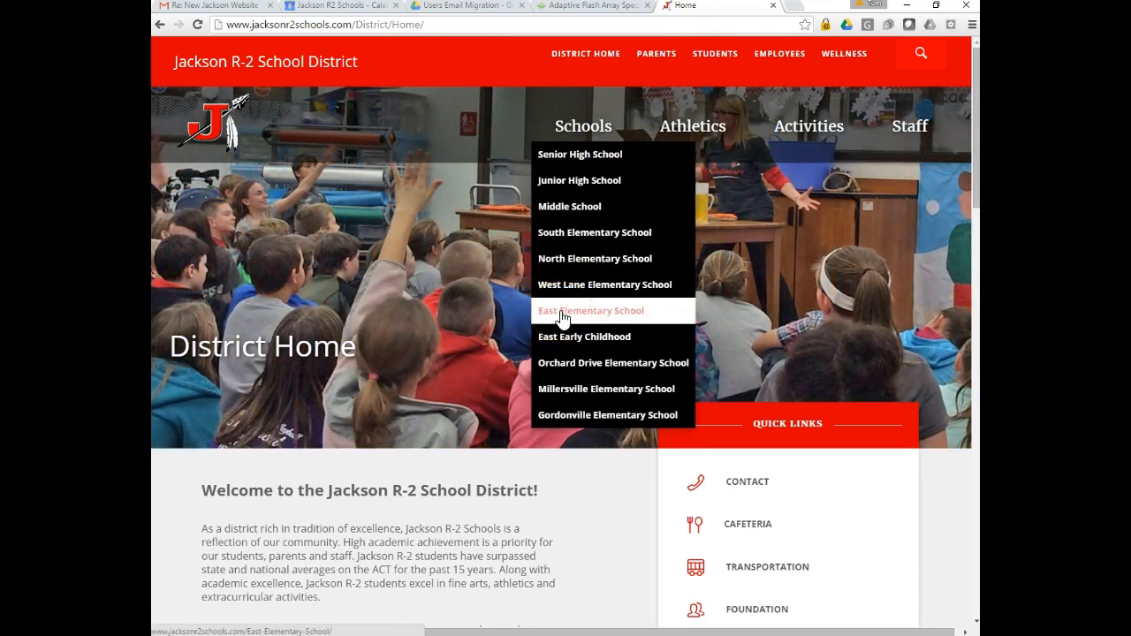
left_click(562, 341)
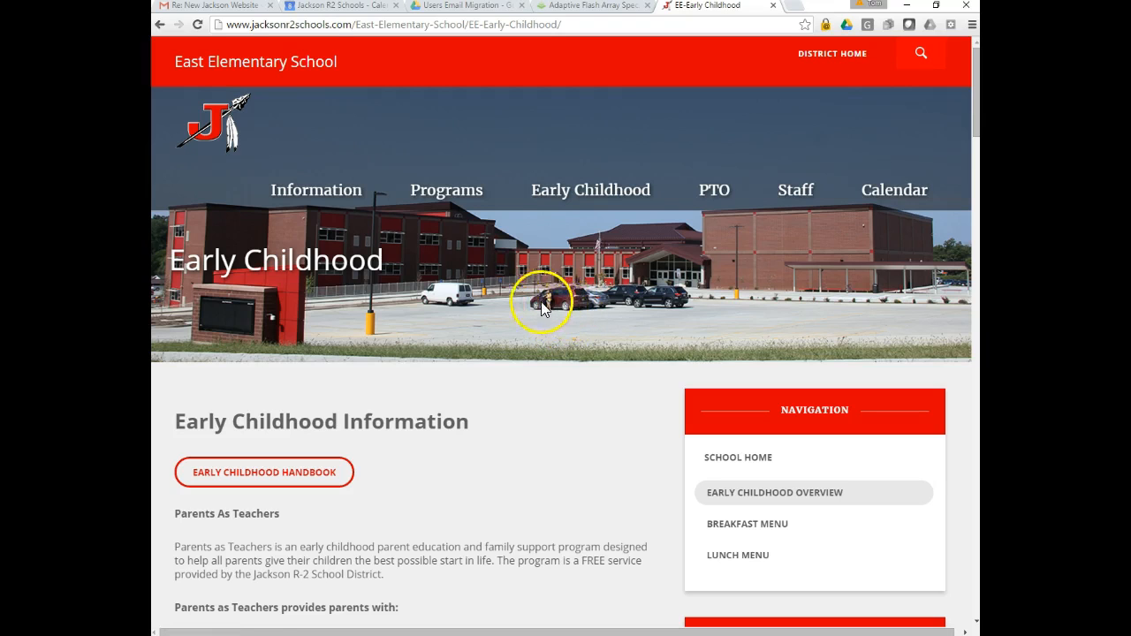
mouse_move(323, 191)
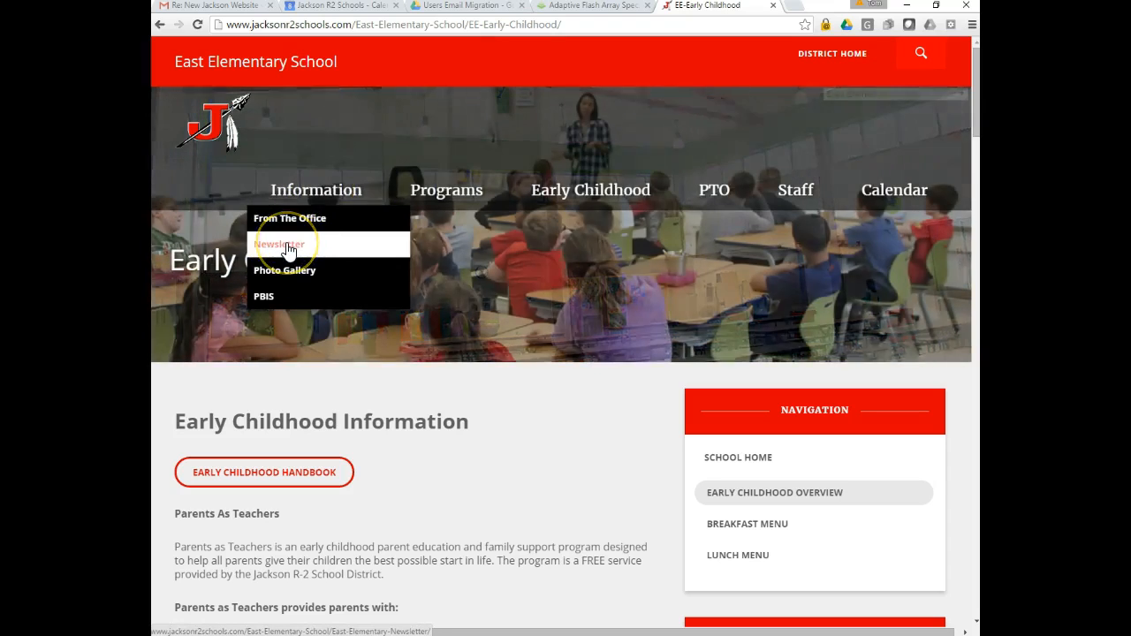
left_click(287, 250)
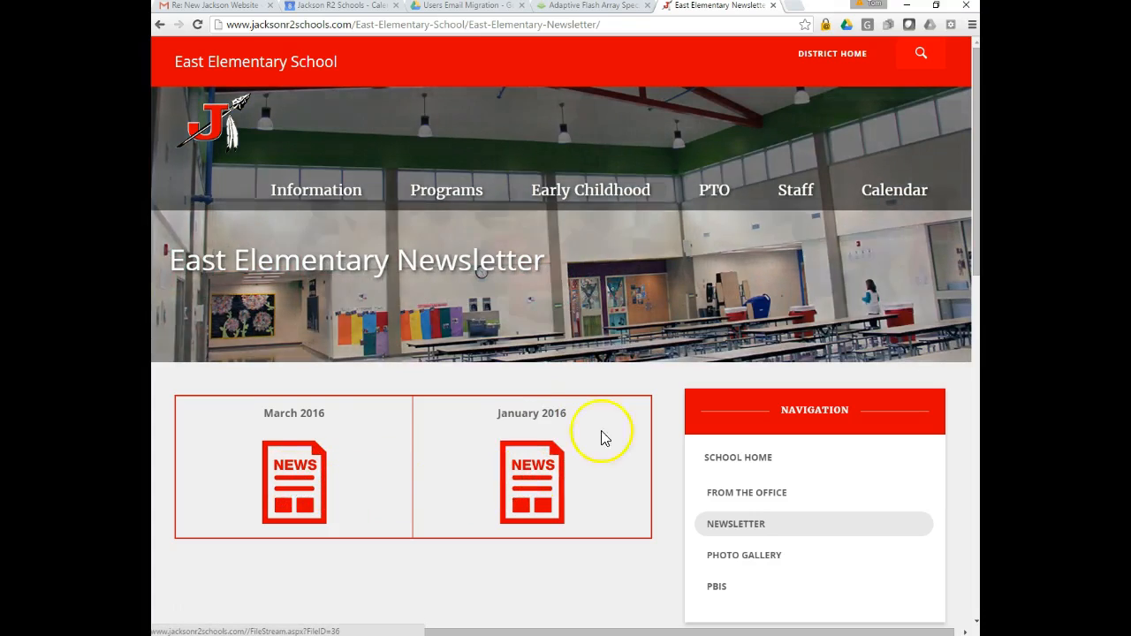
left_click_drag(1130, 67, 461, 98)
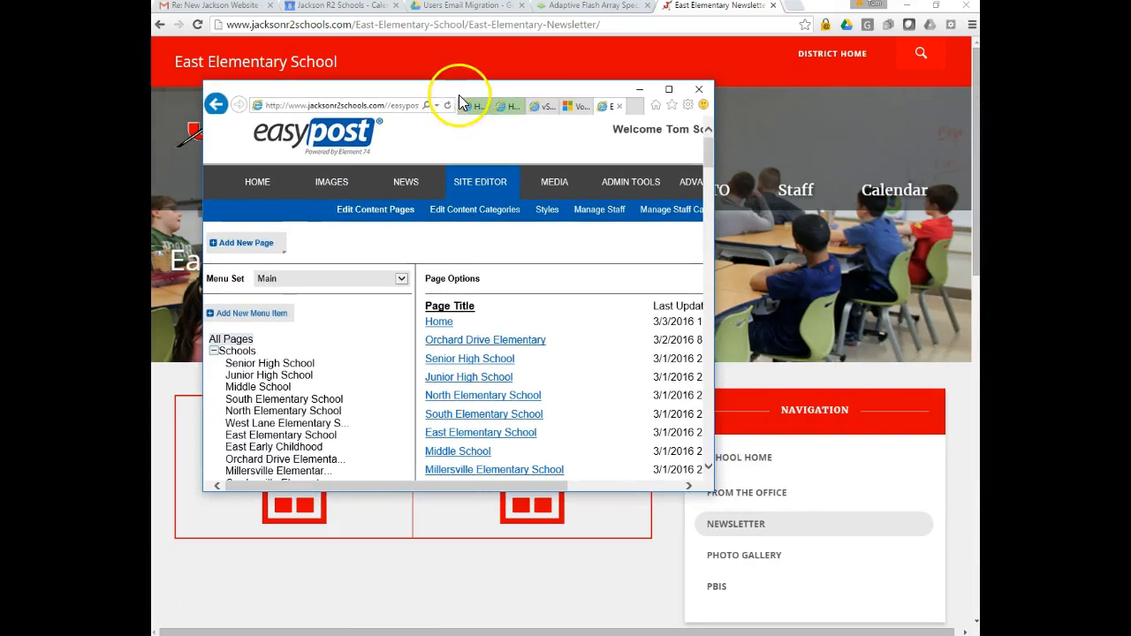
left_click(661, 97)
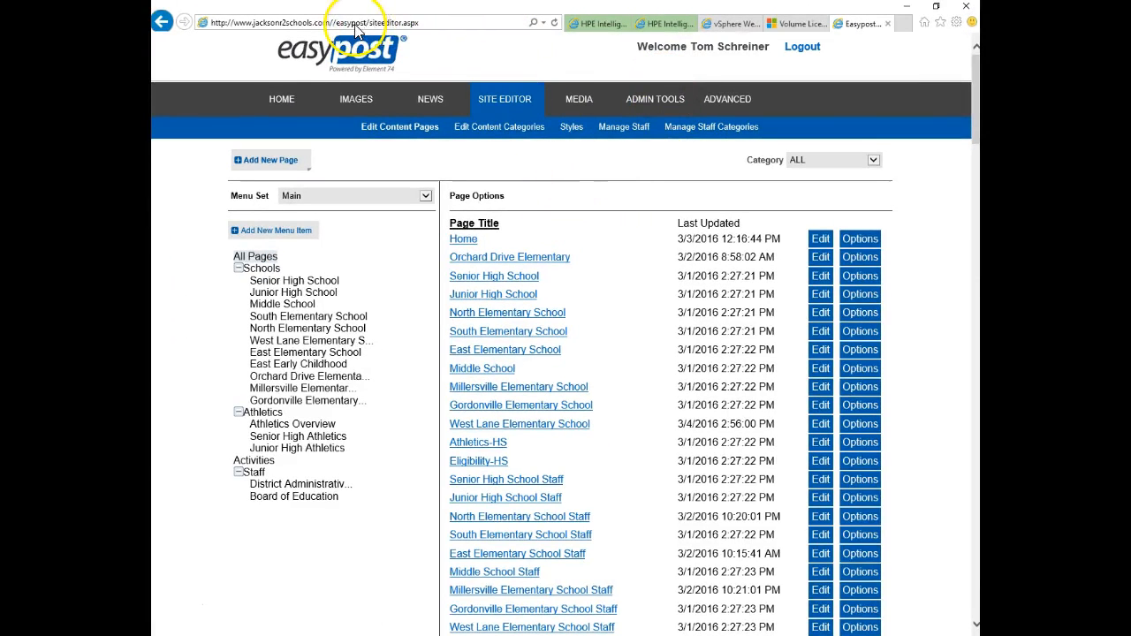
left_click(444, 23)
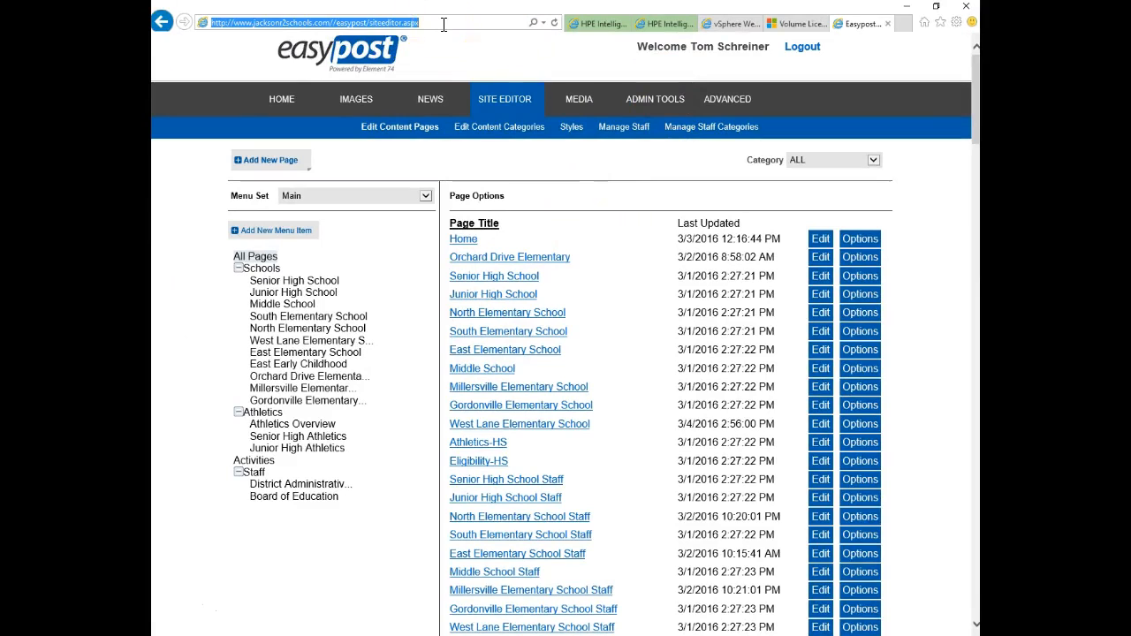
type("www.jacksonr2schools.com/")
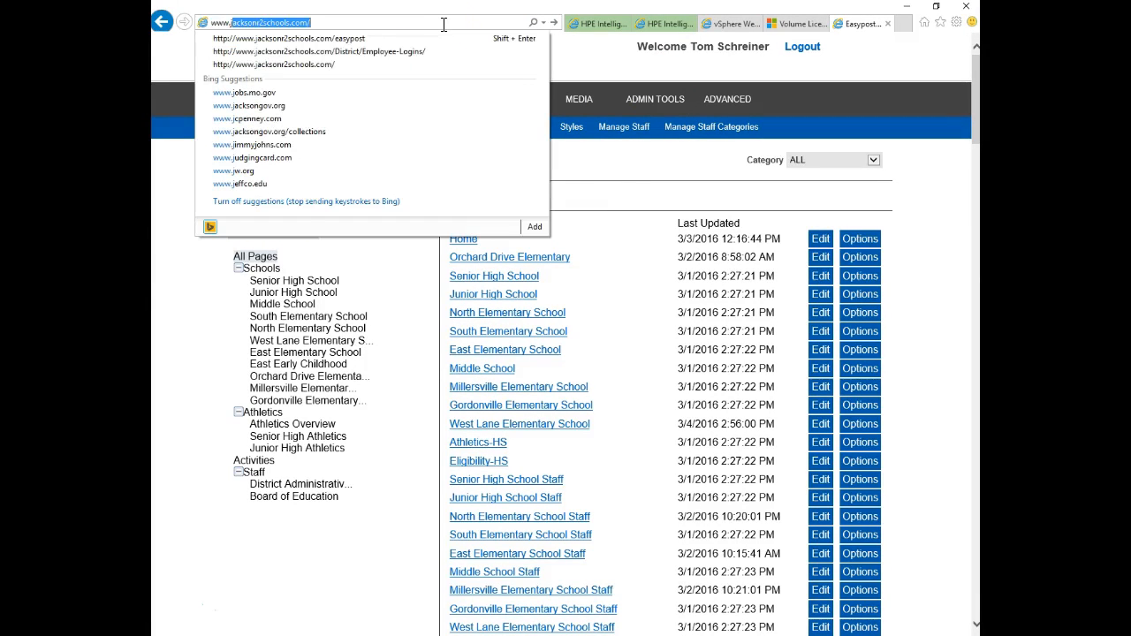
key("Down")
key("Return")
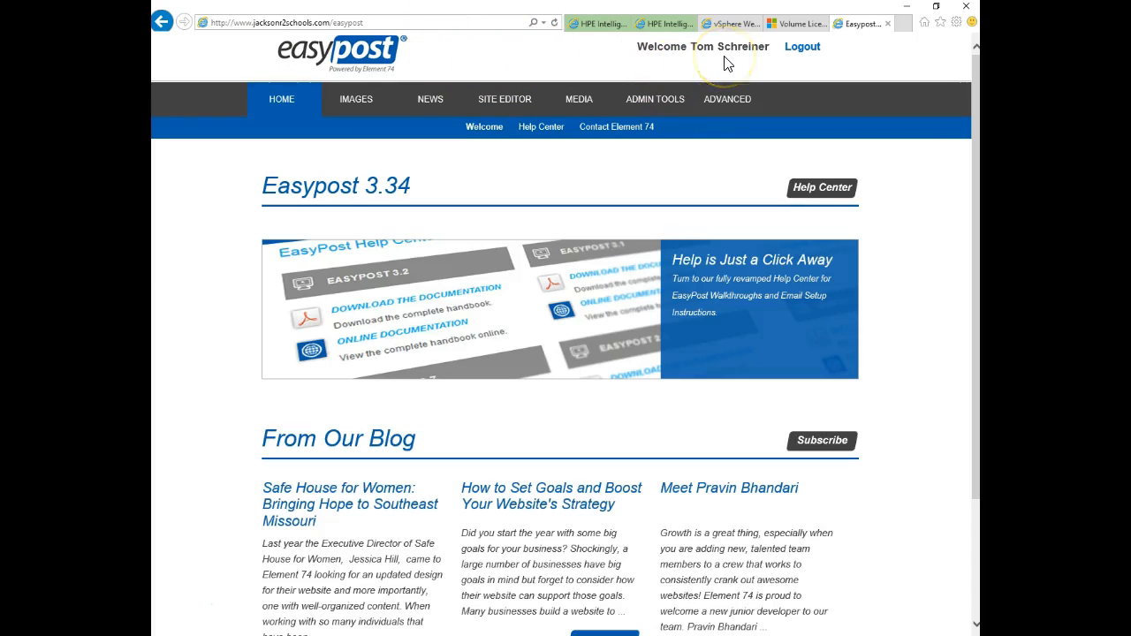
Show the East folder's documents in the media file manager and look at its file upload form
left_click(581, 101)
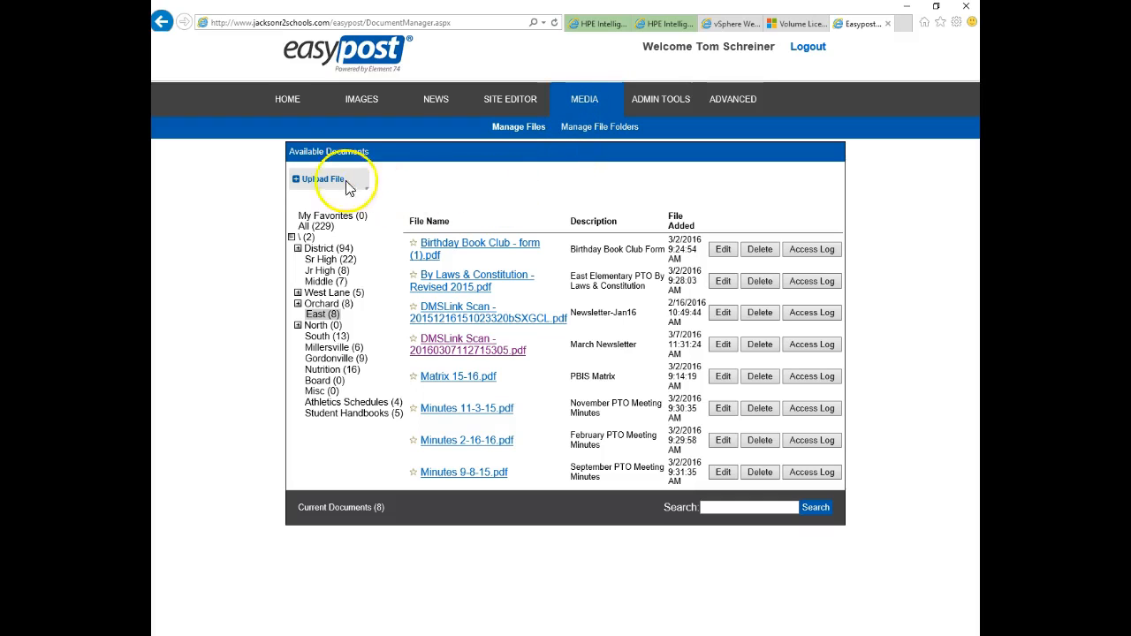
left_click(325, 315)
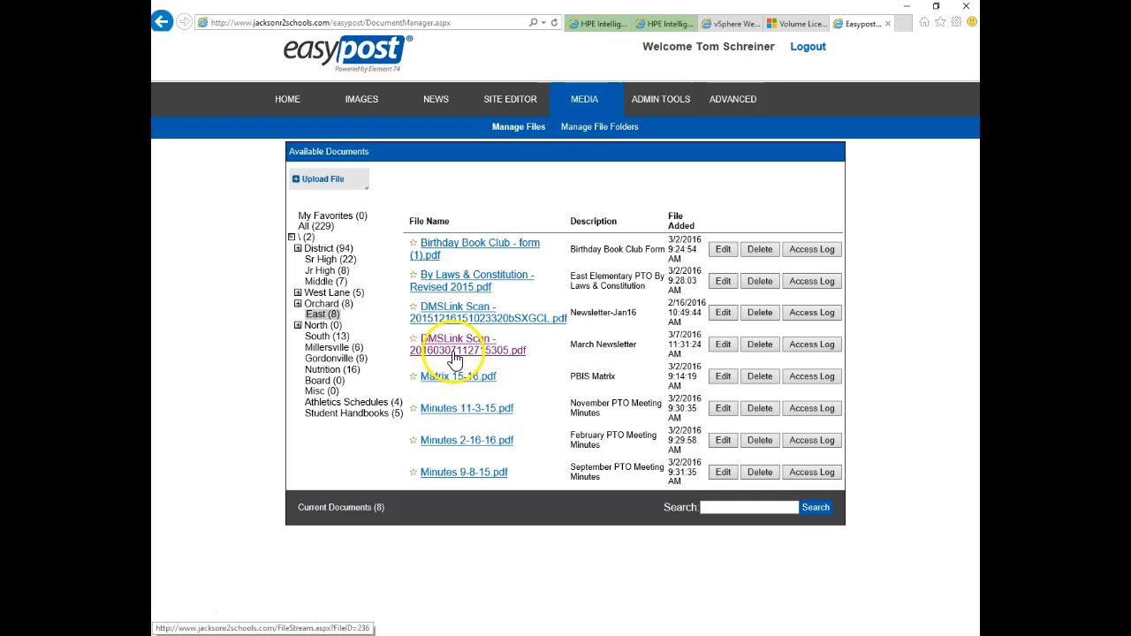
left_click(339, 189)
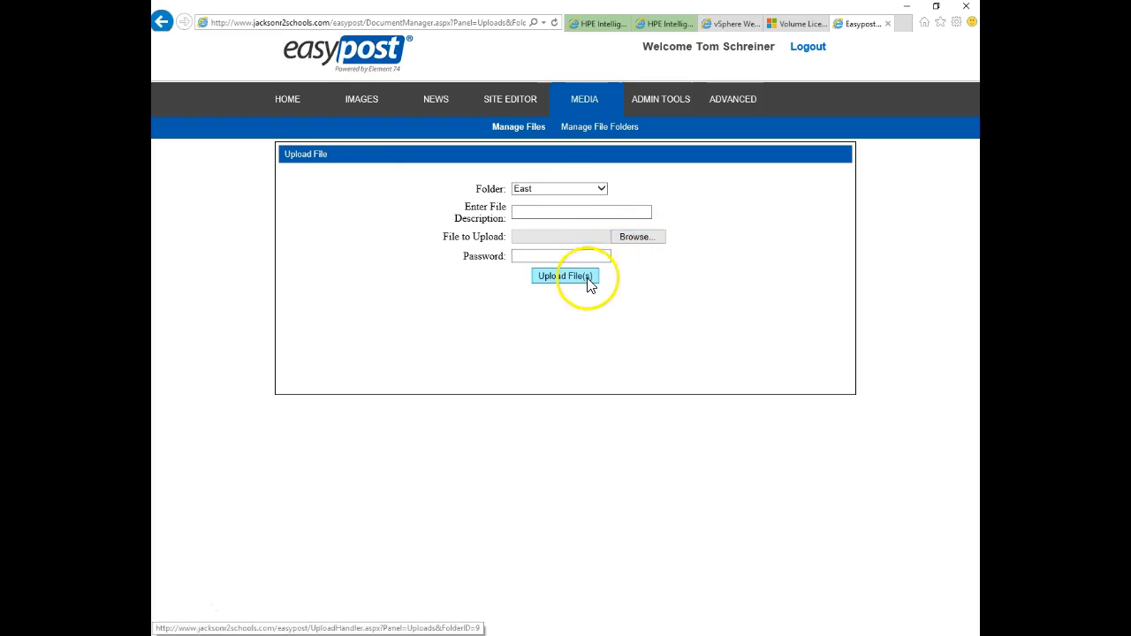
left_click(162, 22)
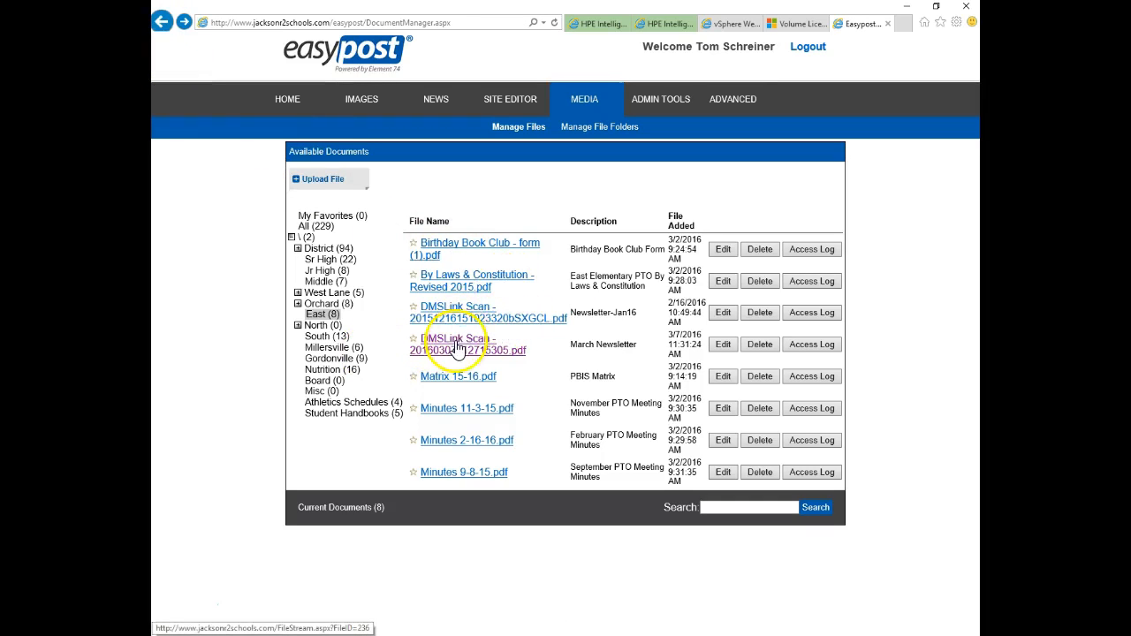
Open the East Elementary Newsletter page for editing from the East Elementary School menu set in the site editor
left_click(523, 104)
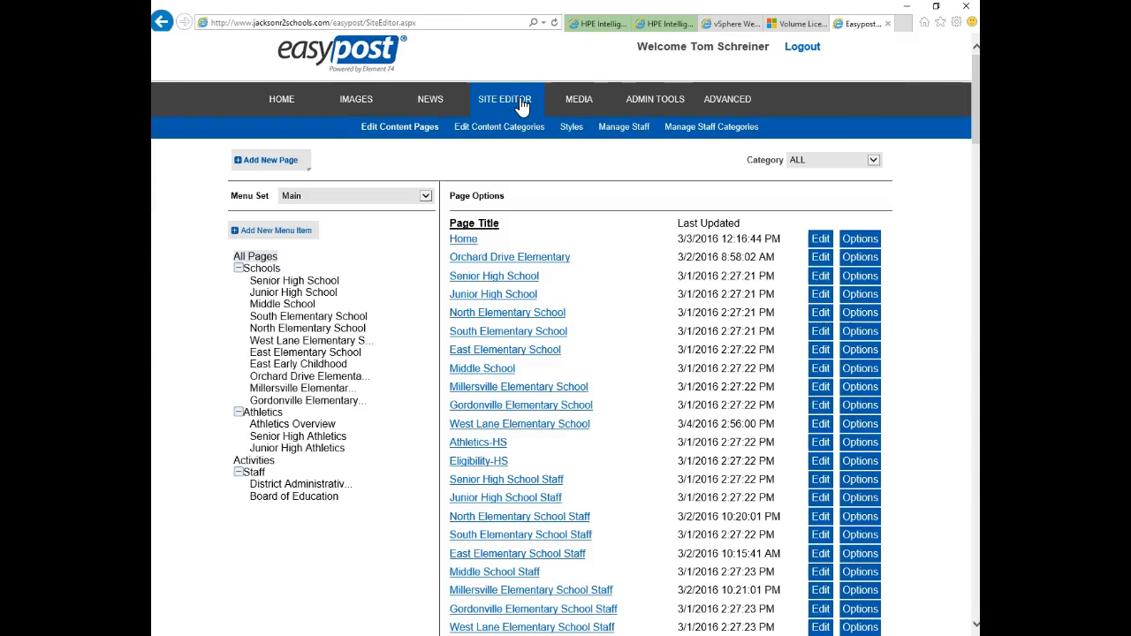
left_click(404, 196)
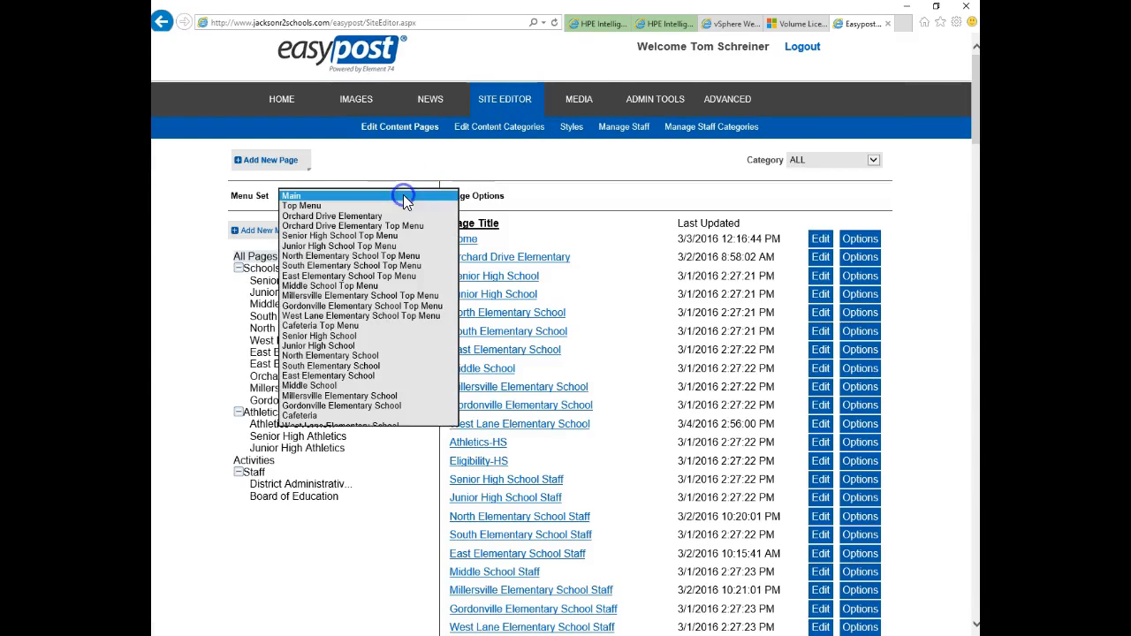
left_click(354, 376)
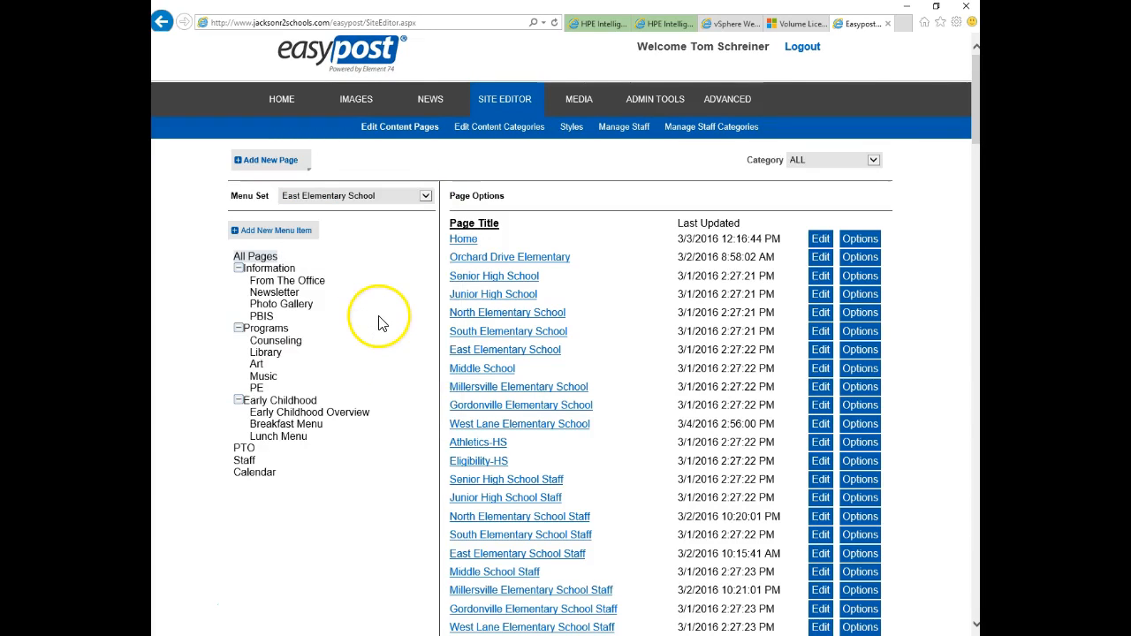
left_click(269, 291)
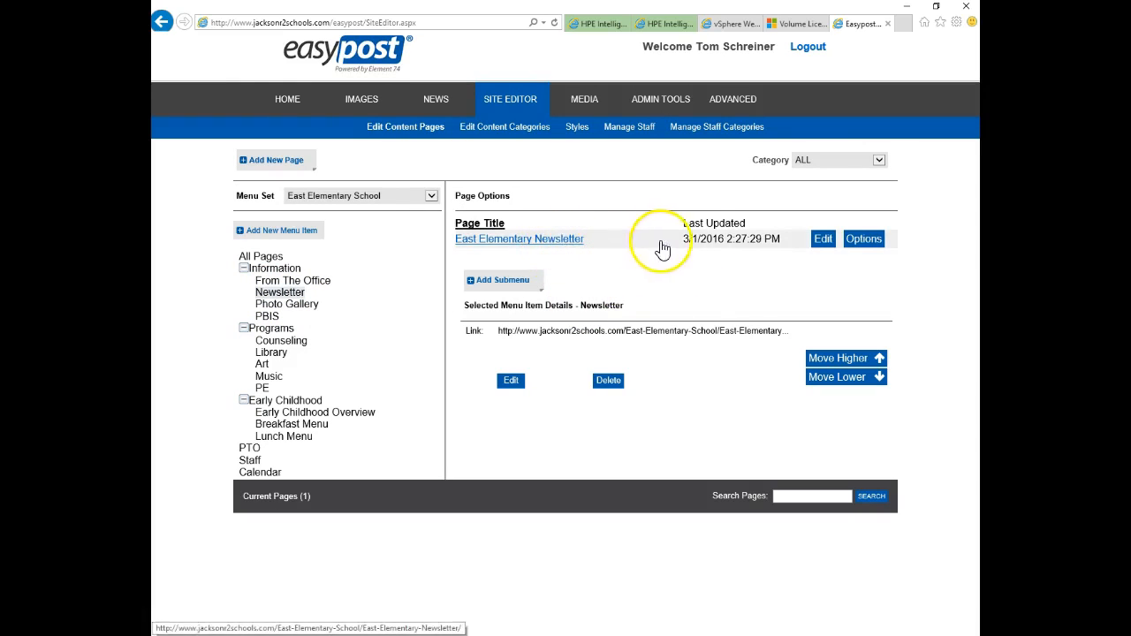
left_click(823, 240)
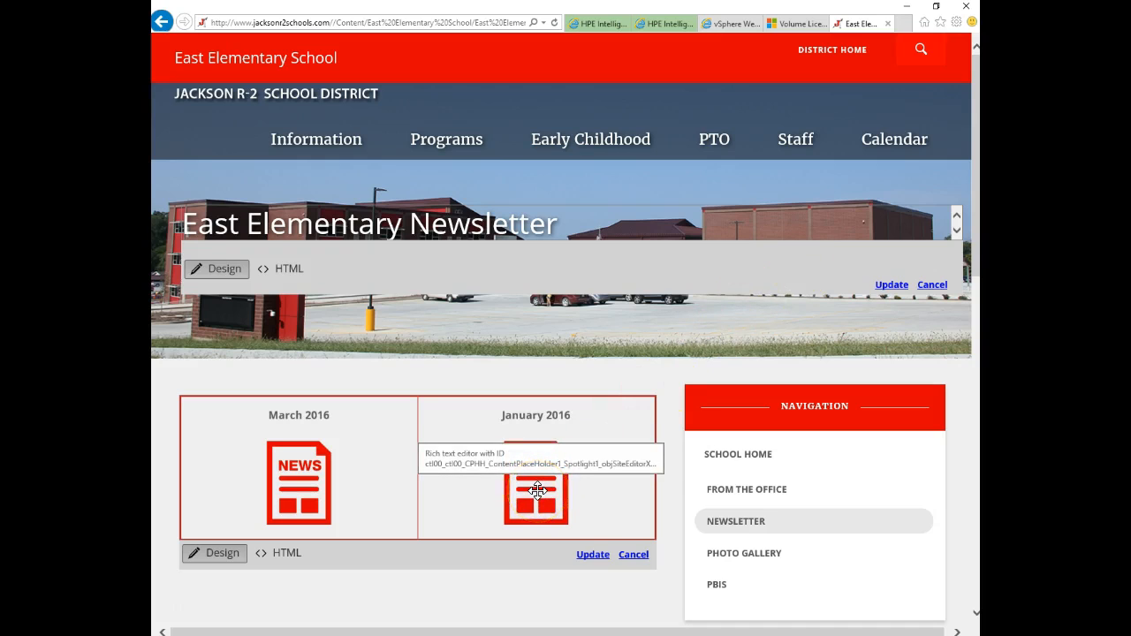
Select the March 2016 newsletter icon in the page content and leave the editor without updating the page
left_click(537, 490)
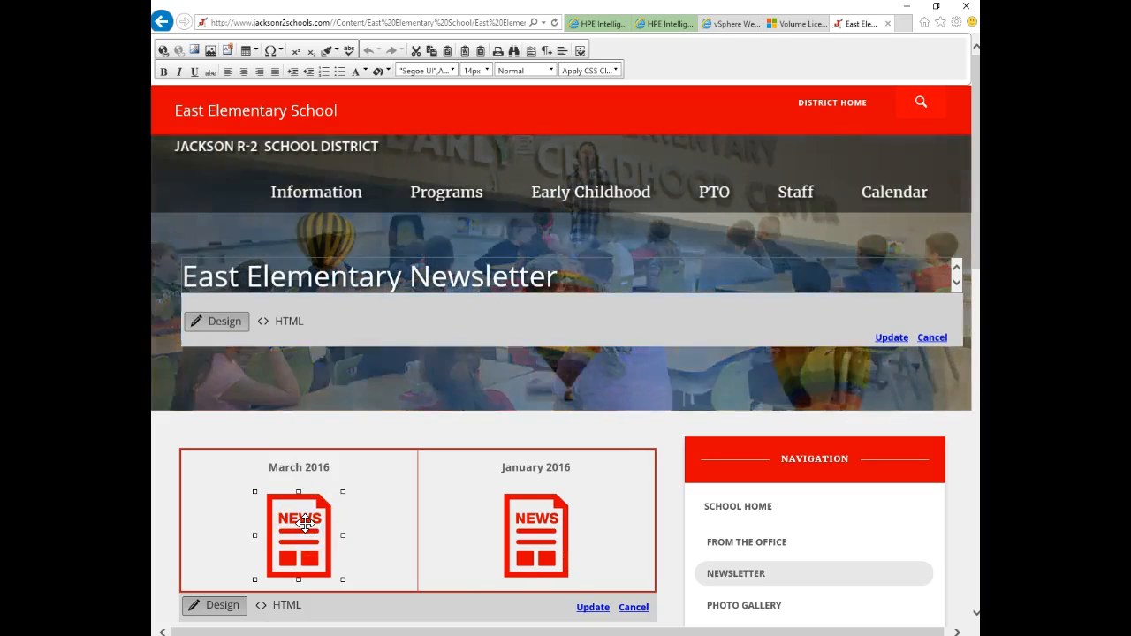
left_click(307, 524)
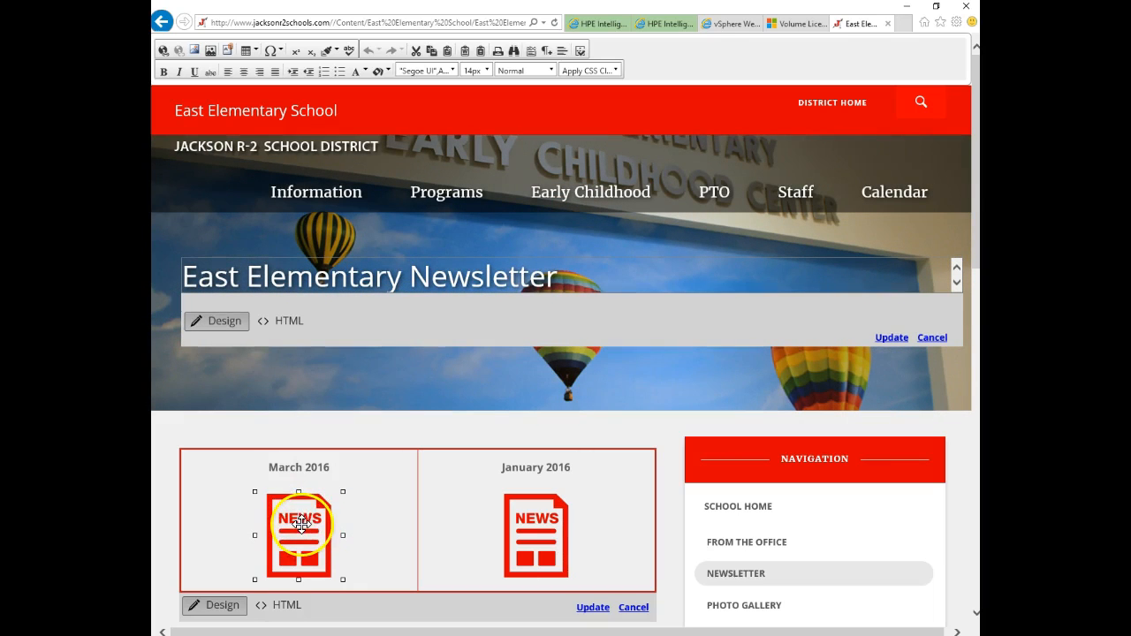
left_click(293, 497)
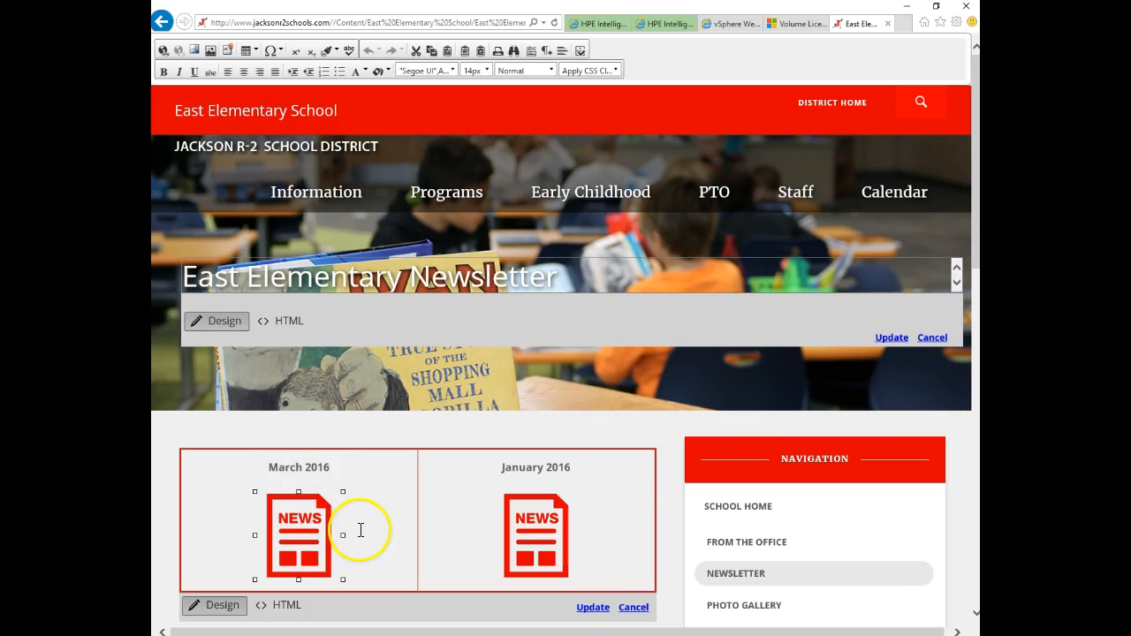
right_click(301, 524)
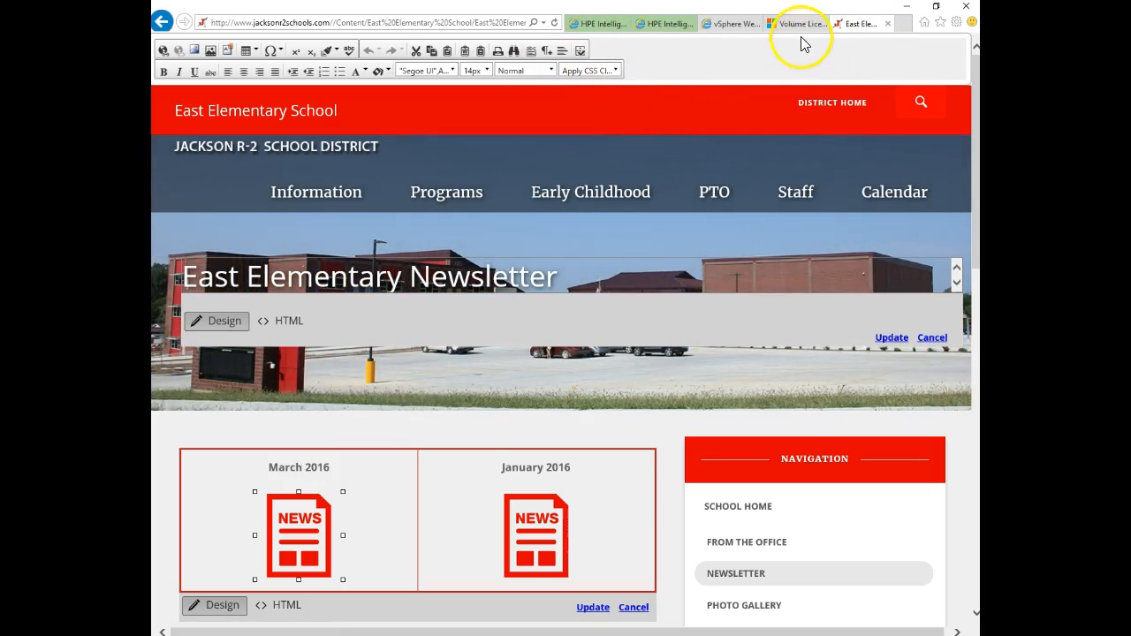
left_click(162, 25)
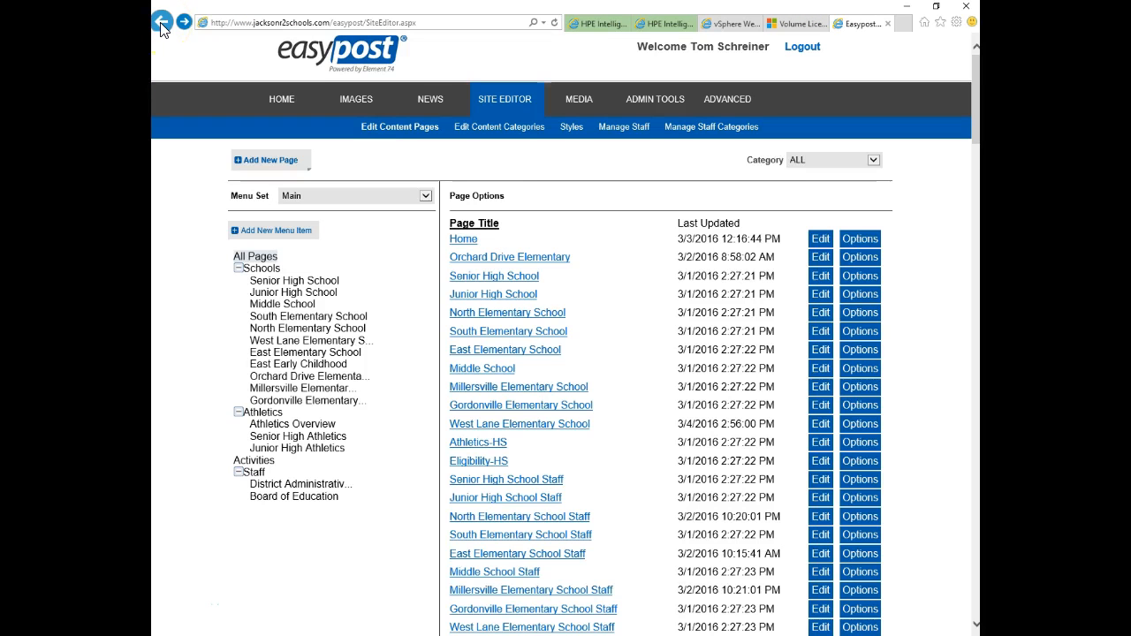
Open the March Newsletter PDF from the East folder's documents and copy its web address, bringing up Notepad to hold it
left_click(576, 100)
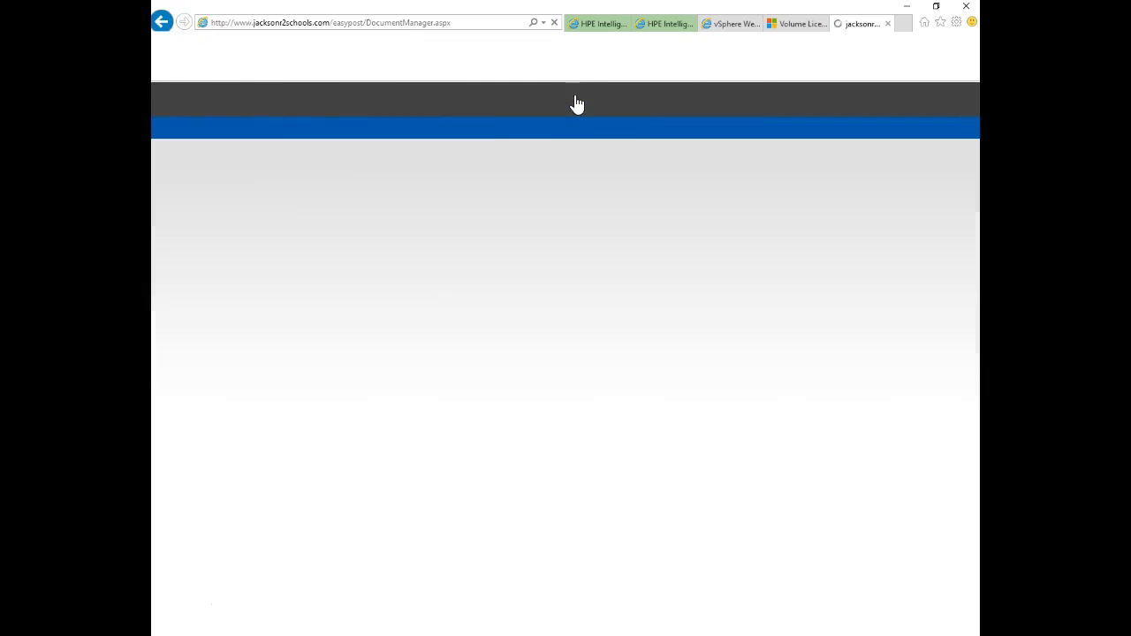
left_click(475, 350)
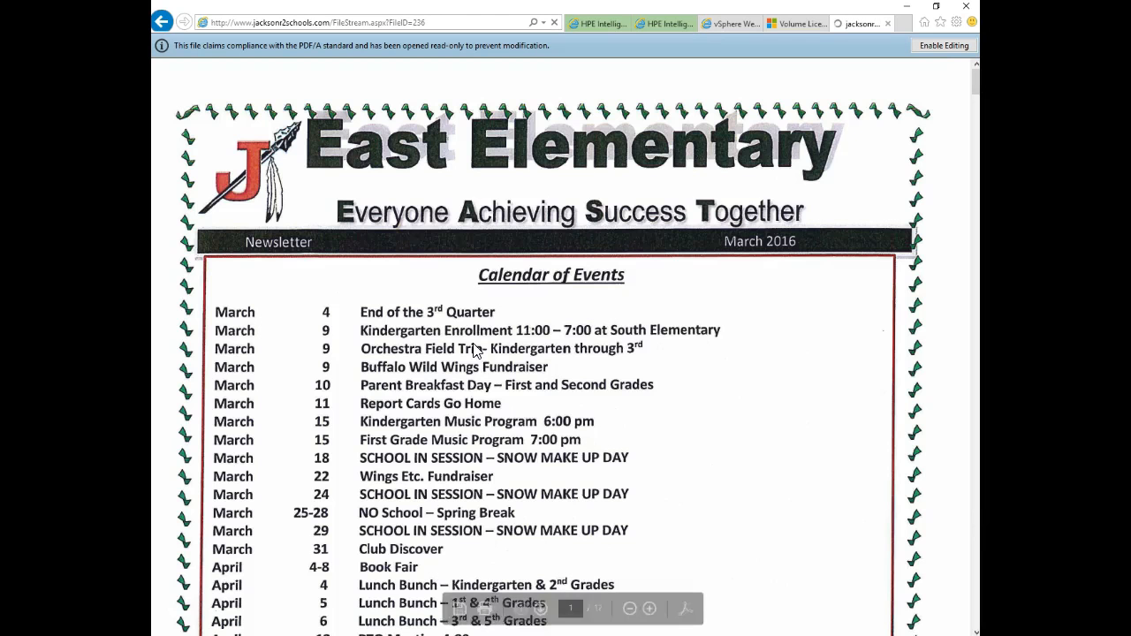
left_click(445, 24)
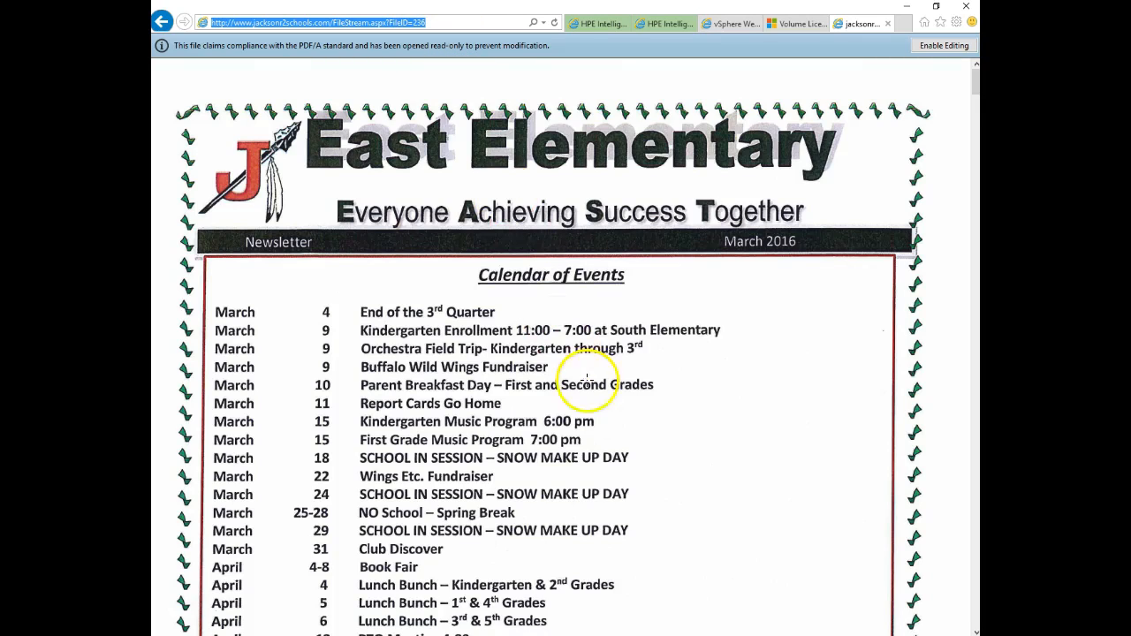
left_click(809, 635)
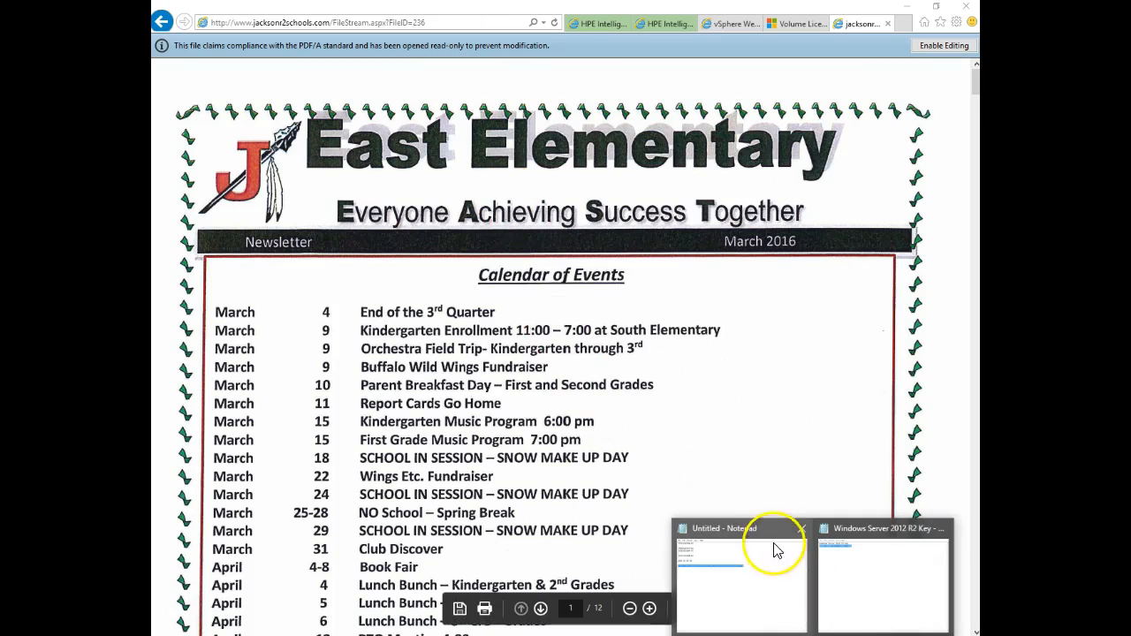
left_click(863, 591)
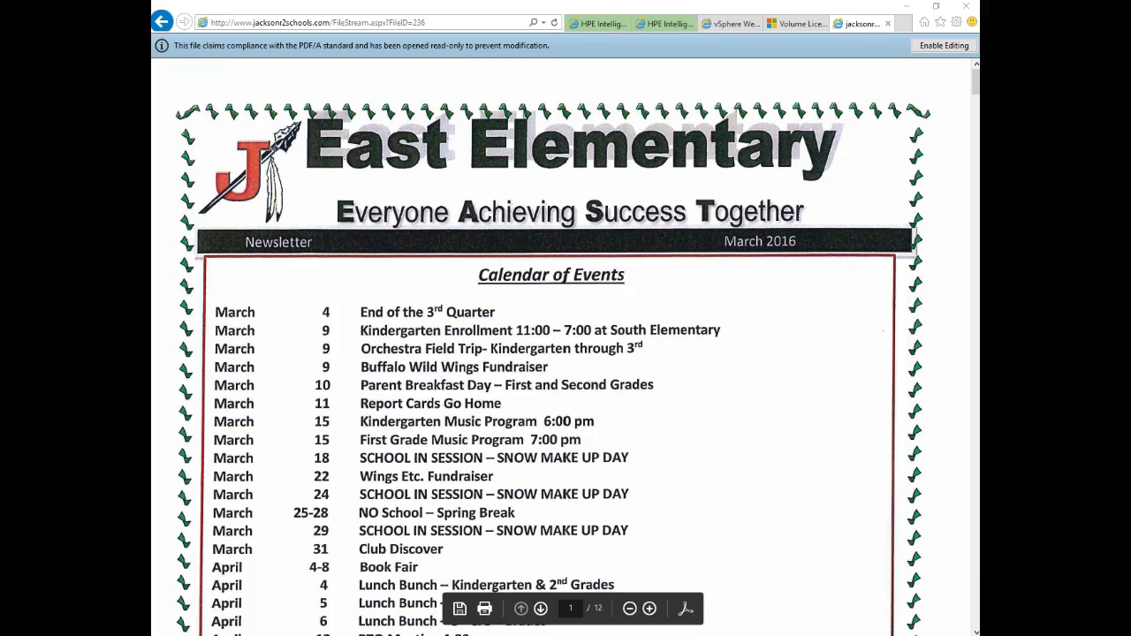
left_click_drag(977, 177, 1130, 149)
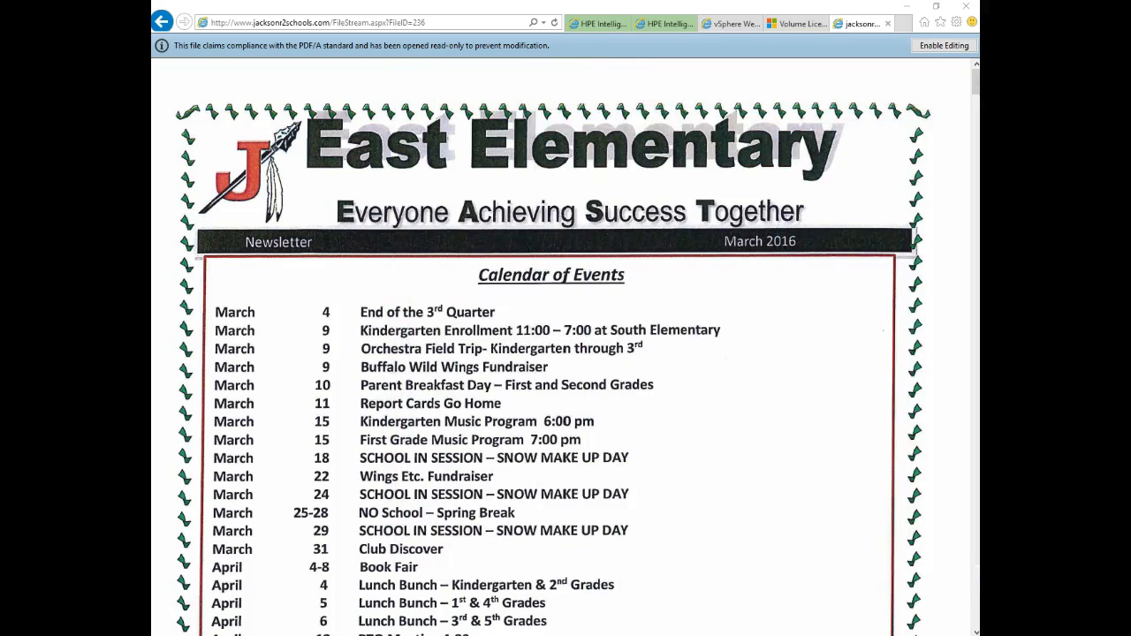
Return to the site editor and select the Newsletter item in the East Elementary School menu set
left_click(161, 25)
left_click(514, 106)
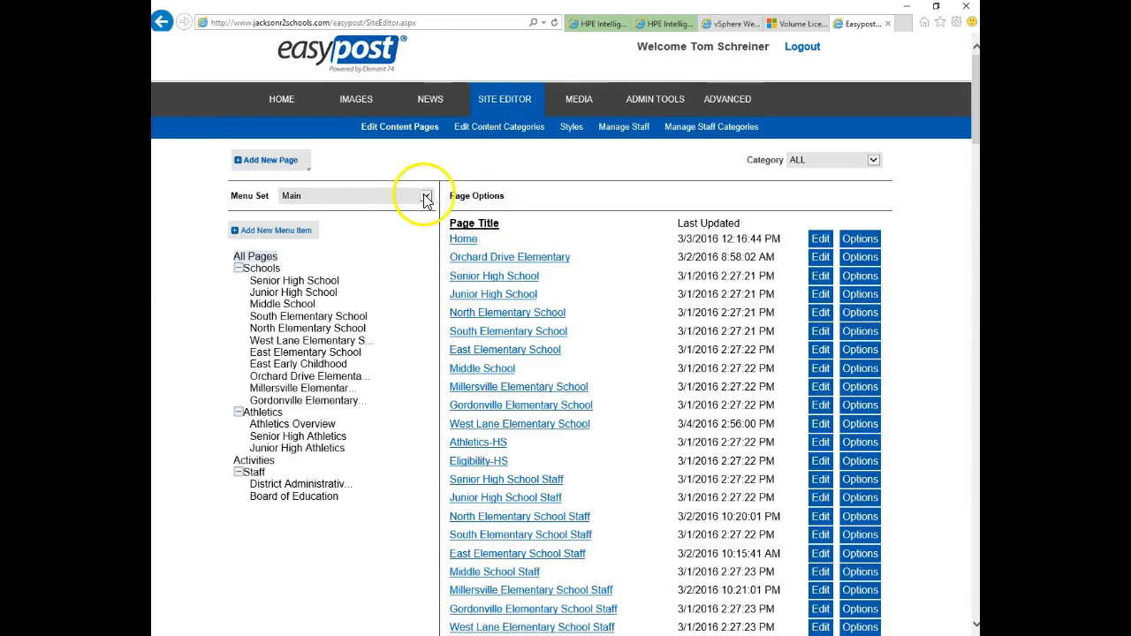
left_click(411, 196)
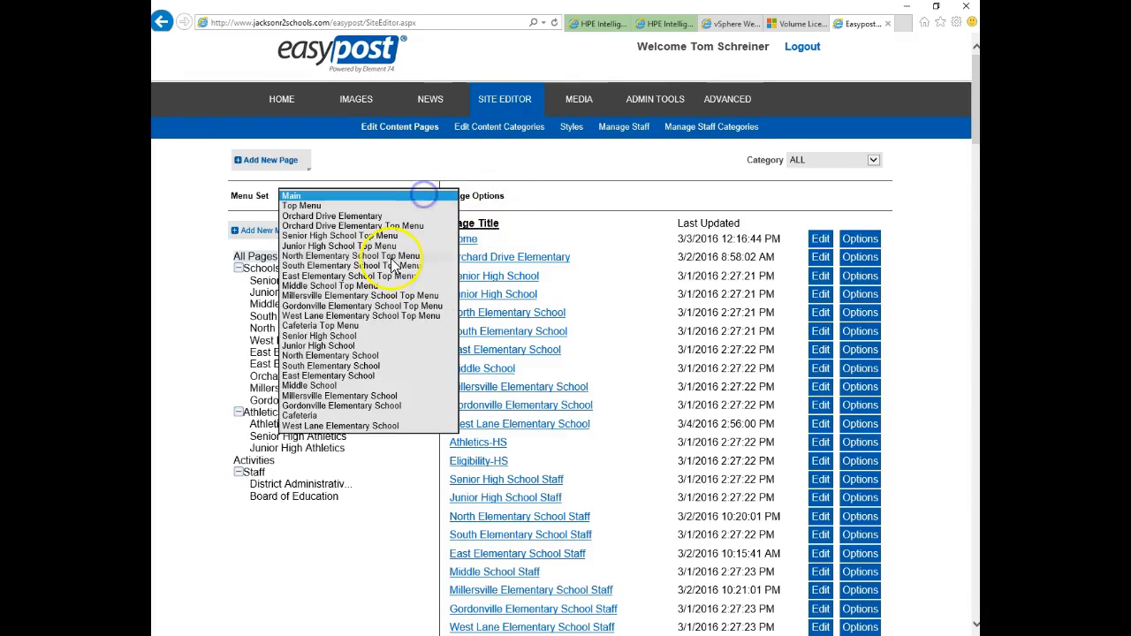
left_click(322, 375)
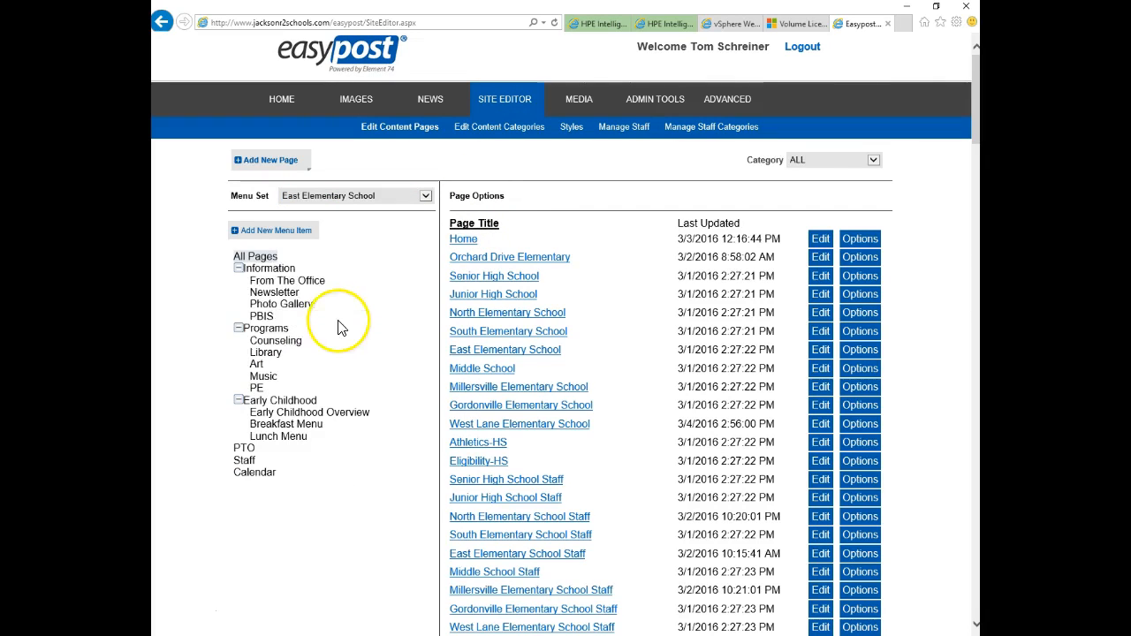
left_click(274, 292)
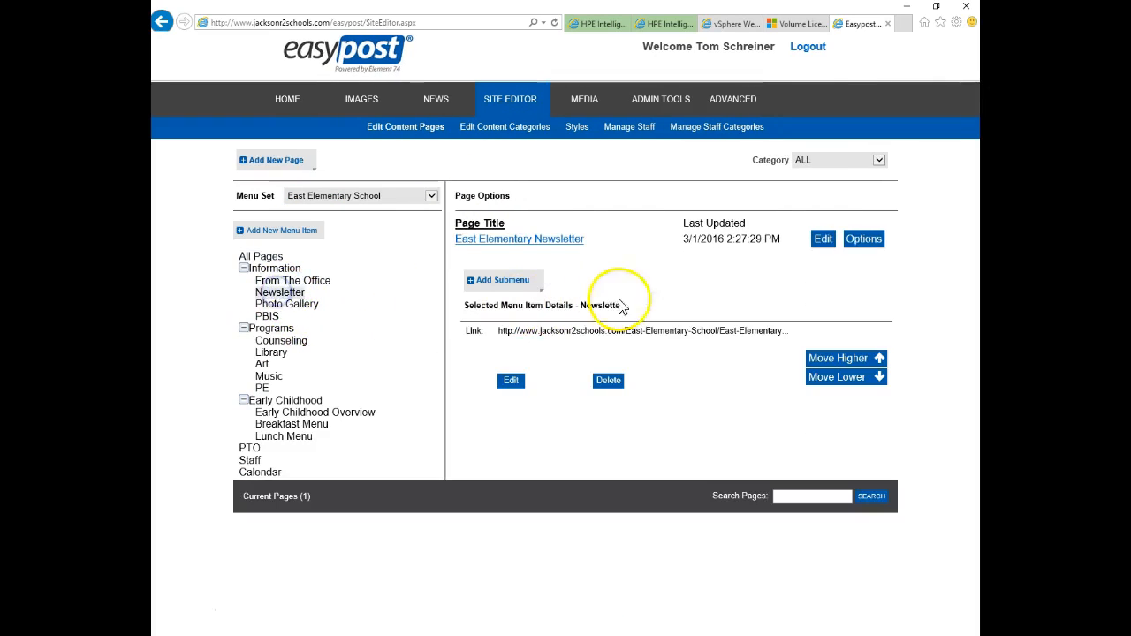
Open the East Elementary Newsletter page for editing and bring up the hyperlink settings of the March 2016 newsletter icon
left_click(823, 240)
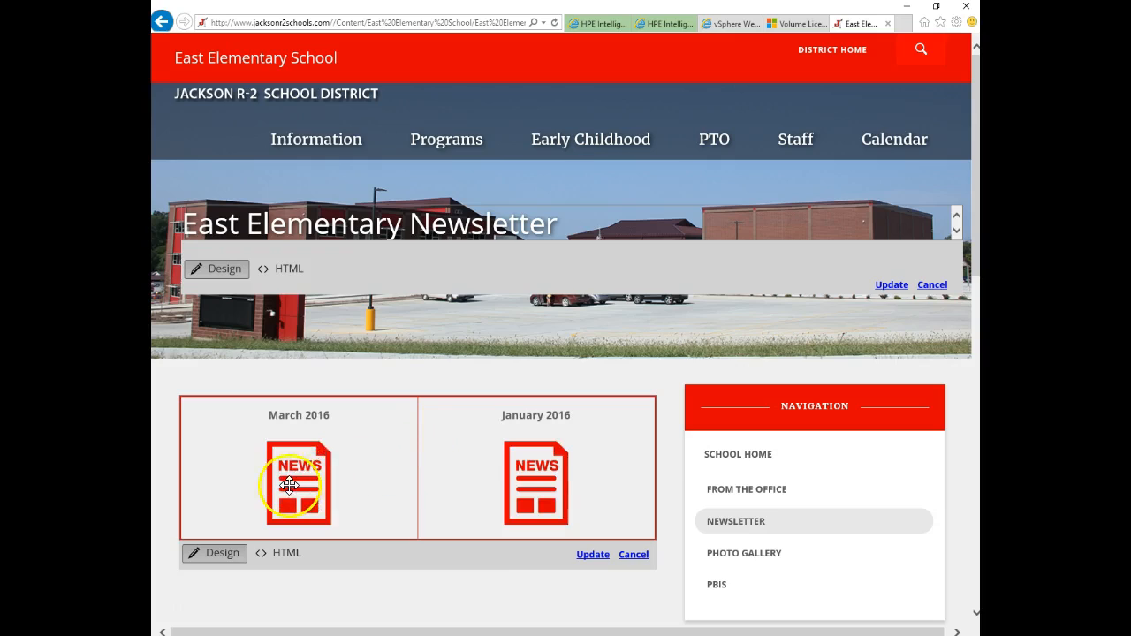
left_click(294, 482)
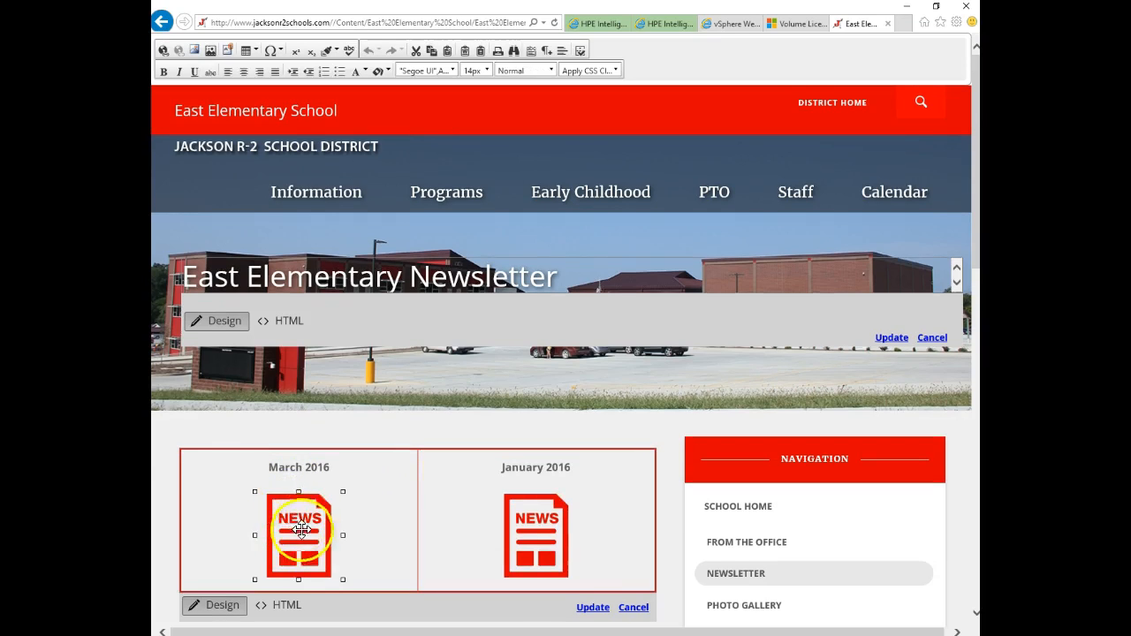
left_click(162, 49)
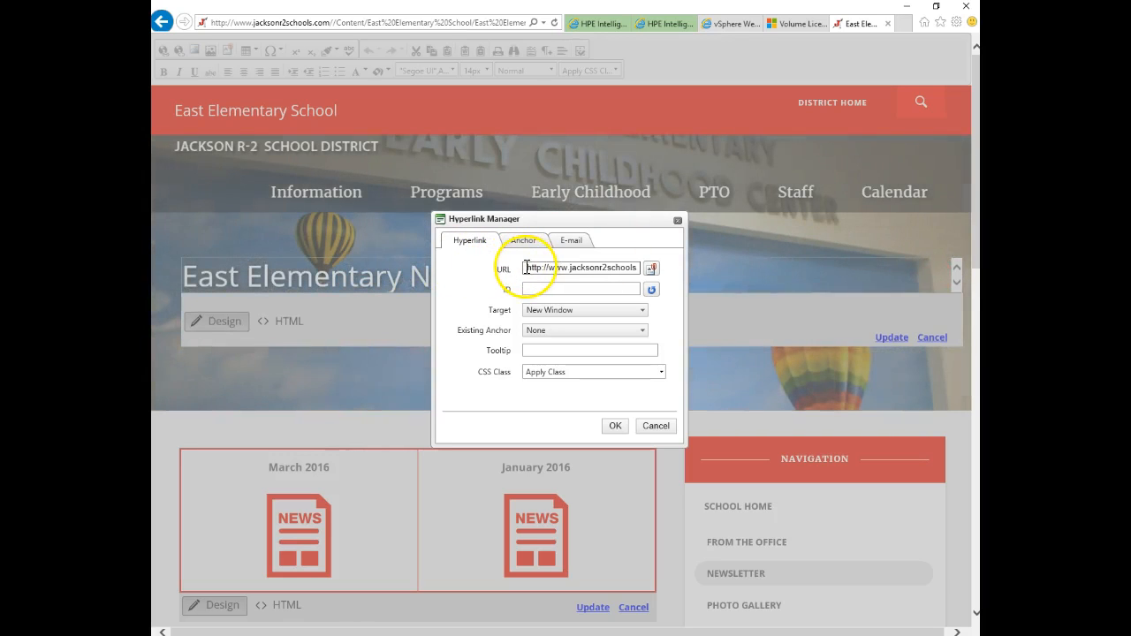
Select the March 2016 icon's whole link URL, choose New Window as the target, and leave the Hyperlink Manager without applying
left_click_drag(526, 267, 669, 275)
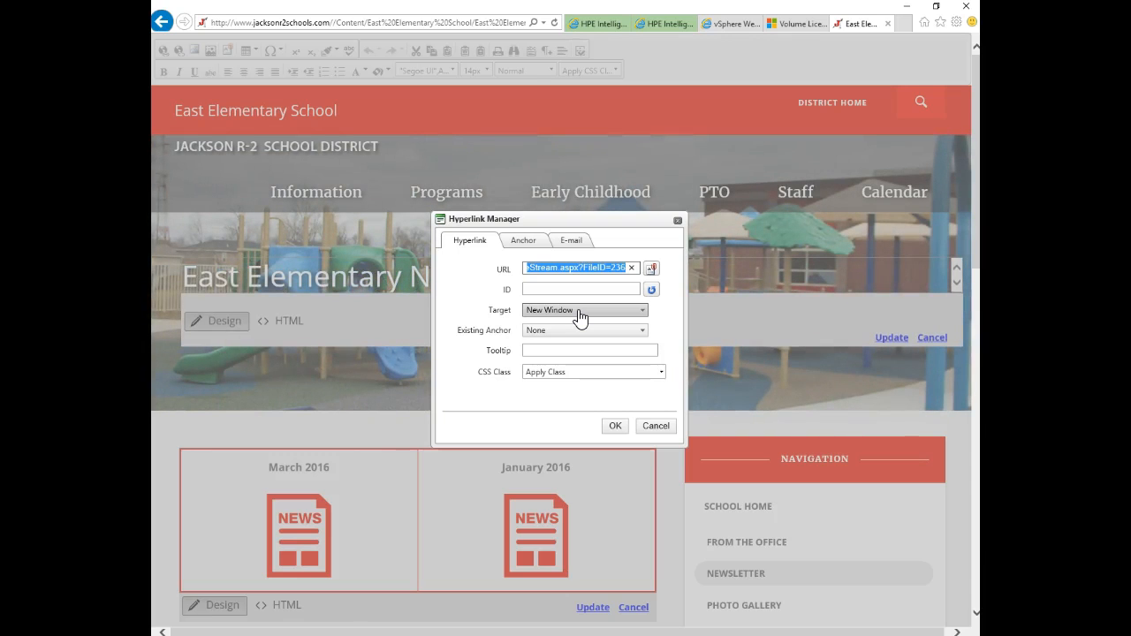
left_click(579, 314)
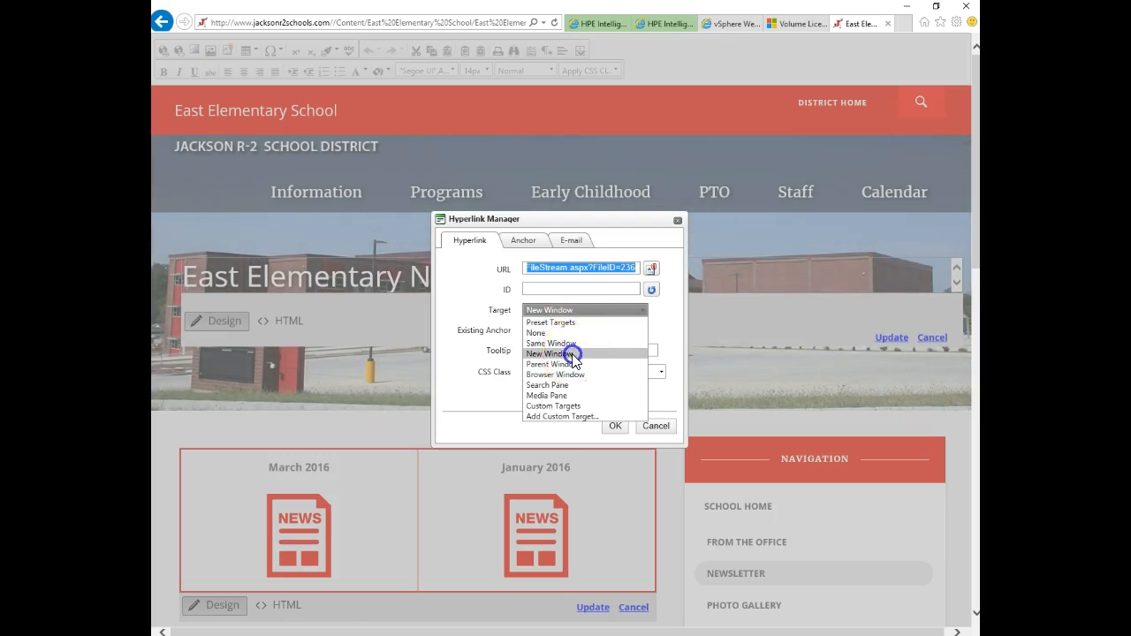
left_click(573, 354)
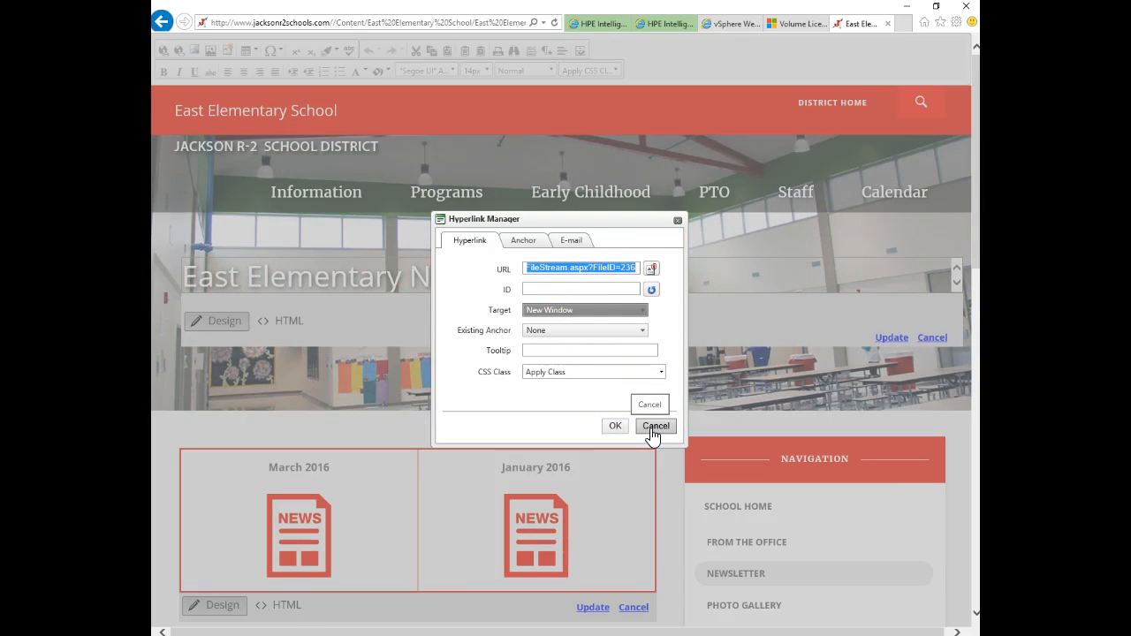
left_click(652, 427)
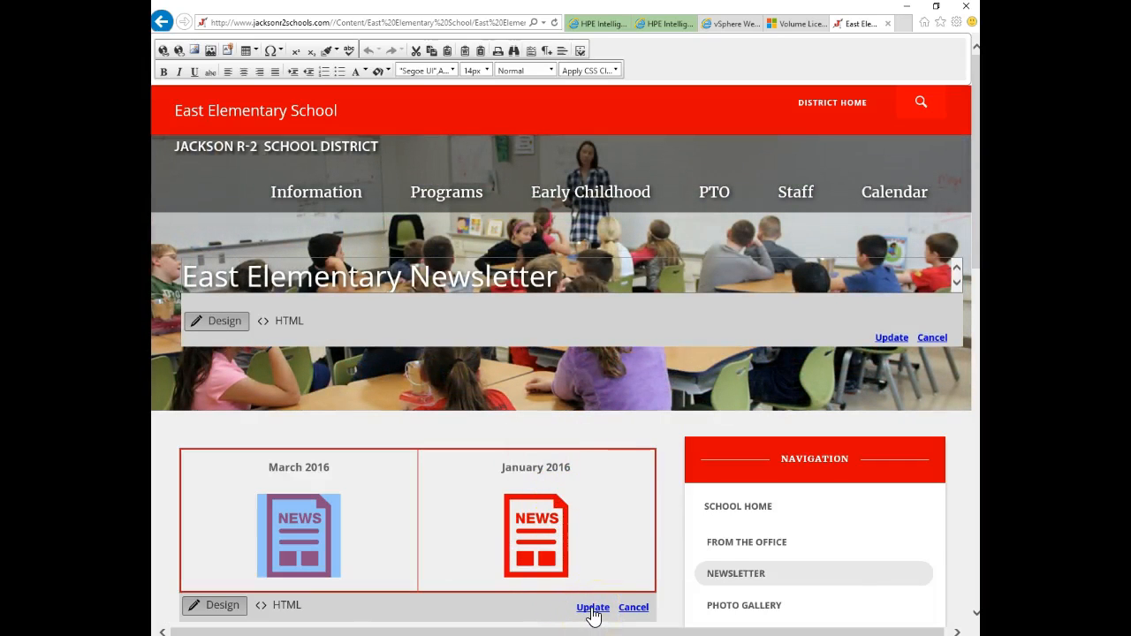
Update the newsletter page content and publish it immediately
left_click(592, 610)
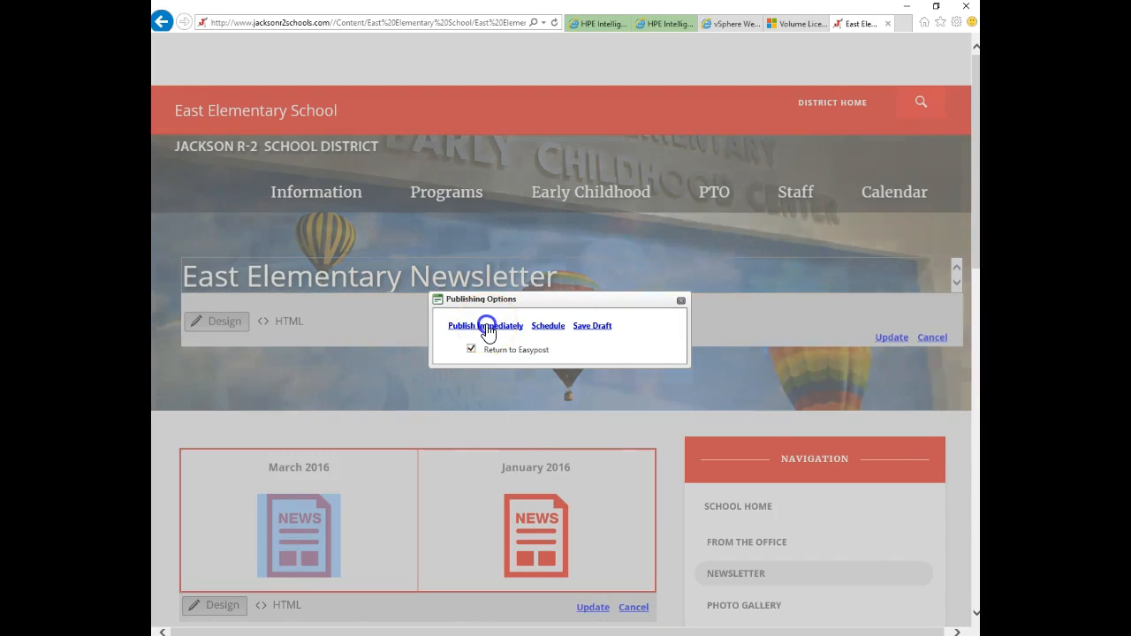
left_click(488, 332)
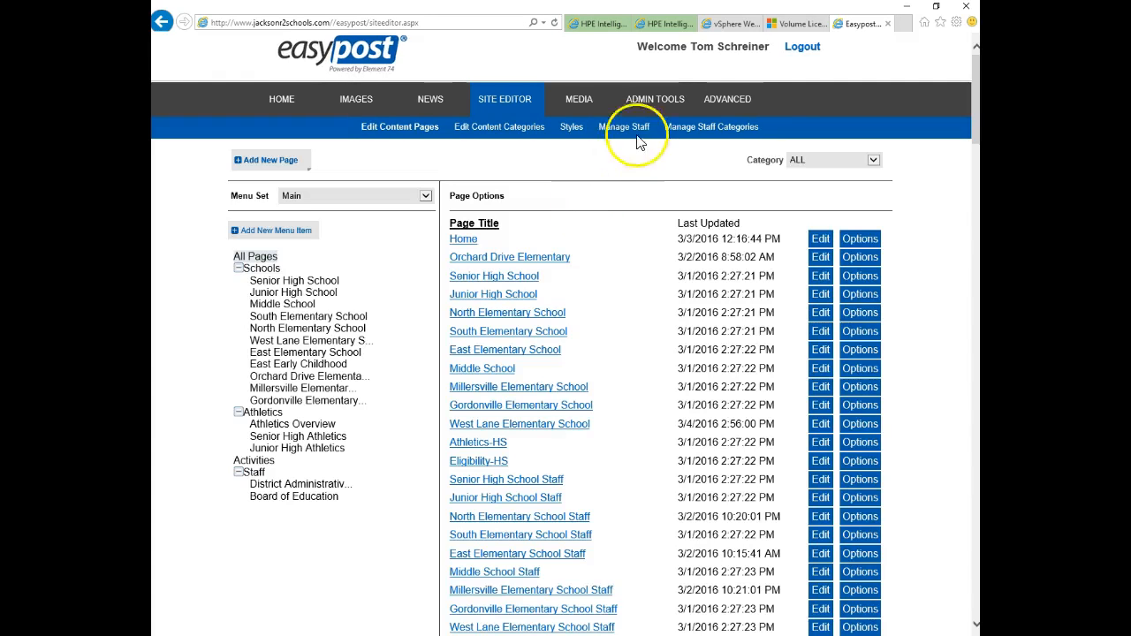
left_click(460, 20)
type("www.jack")
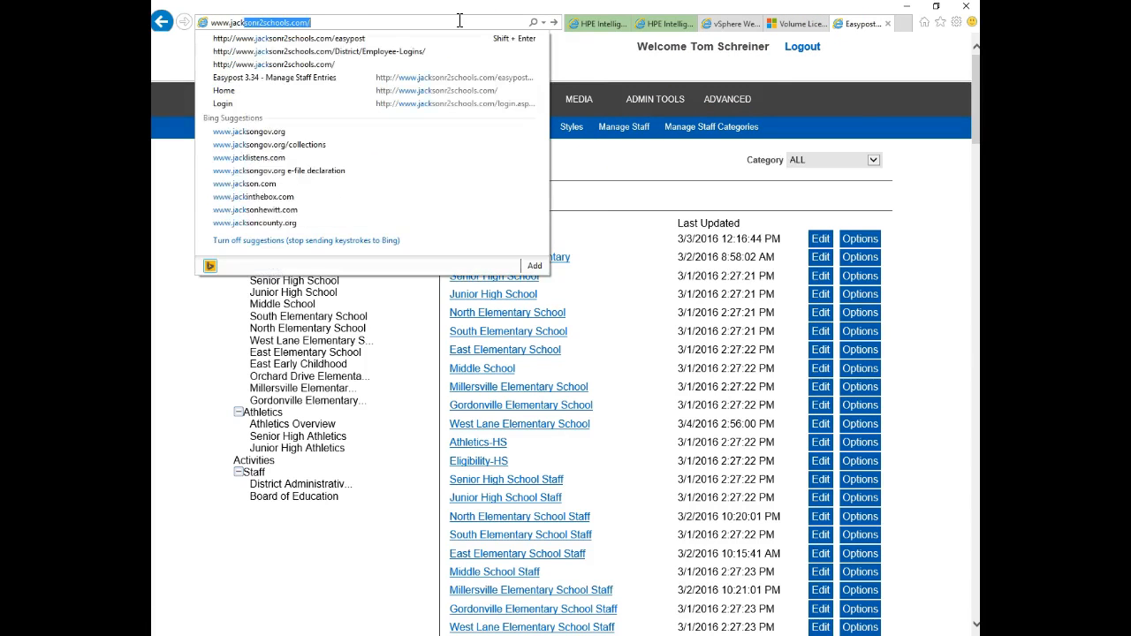
key("Return")
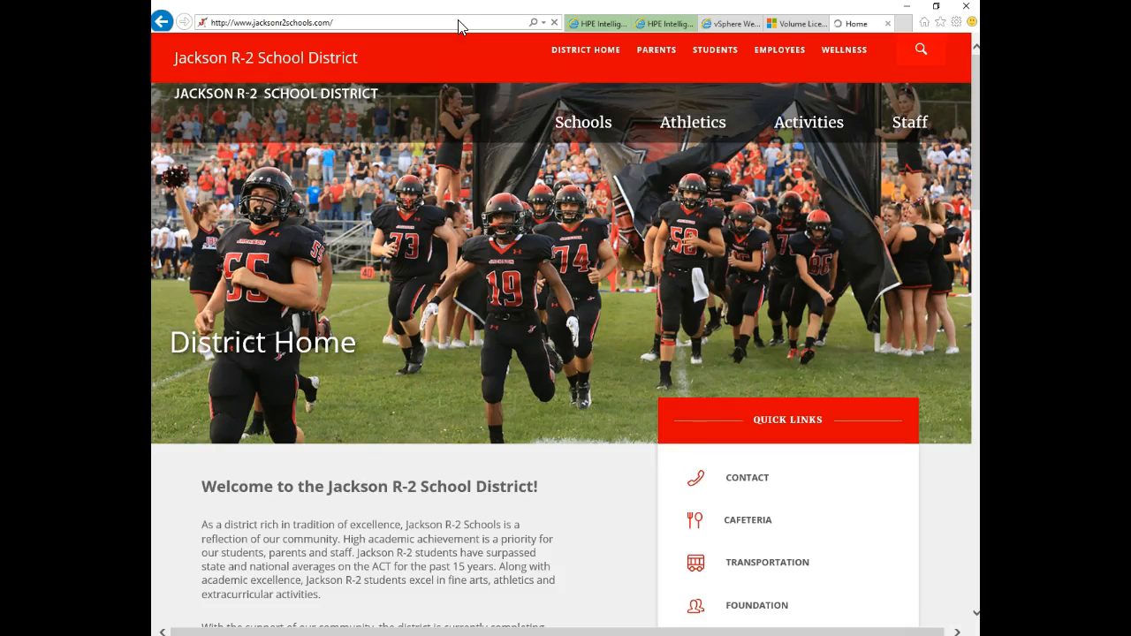
left_click(581, 55)
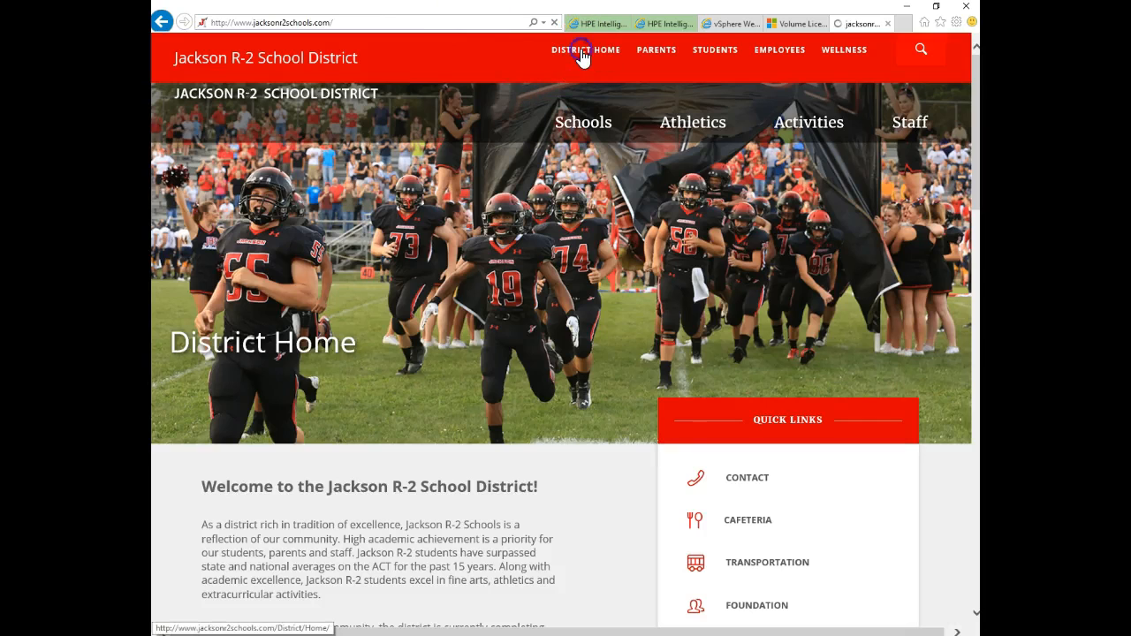
Open East Elementary School's public Newsletter page and test the March 2016 icon's link, closing the opened PDF
mouse_move(566, 118)
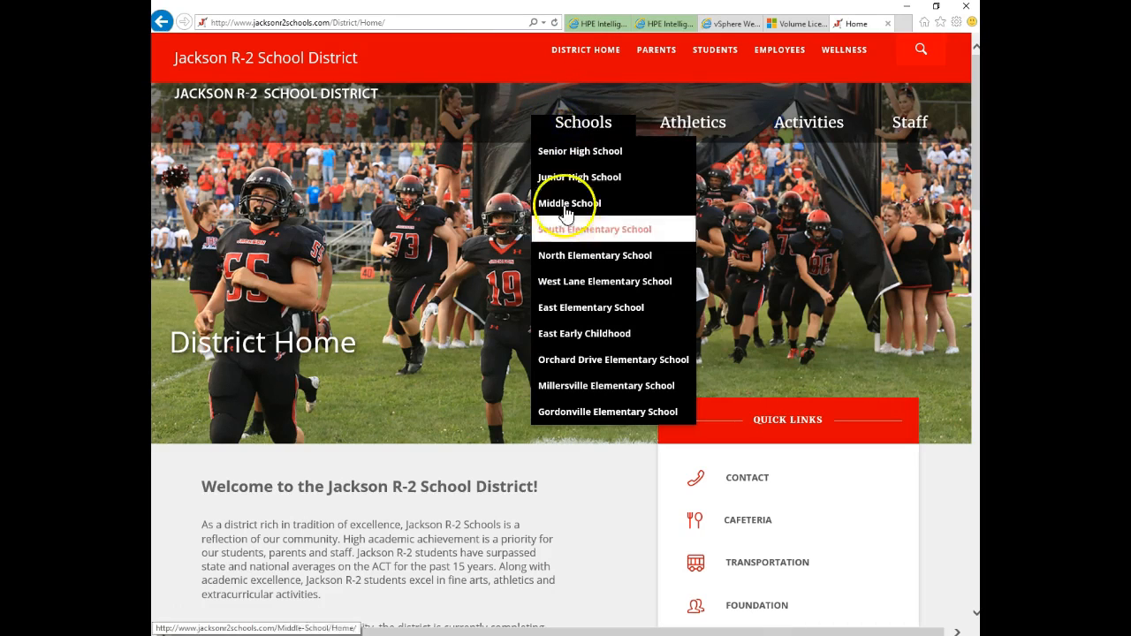
left_click(583, 306)
mouse_move(303, 144)
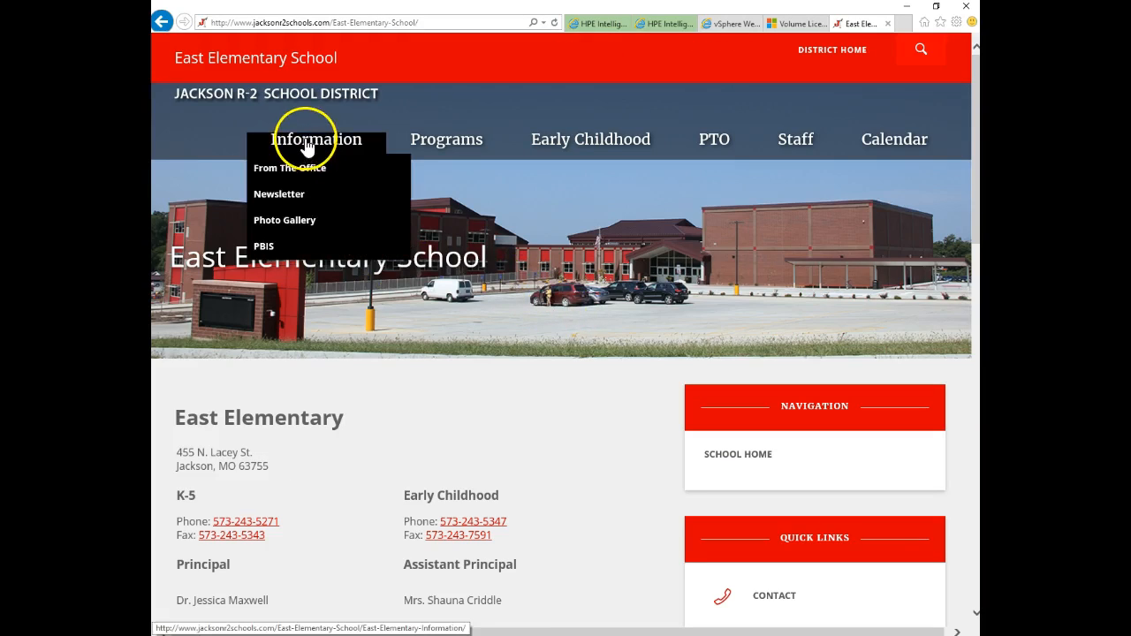
left_click(298, 189)
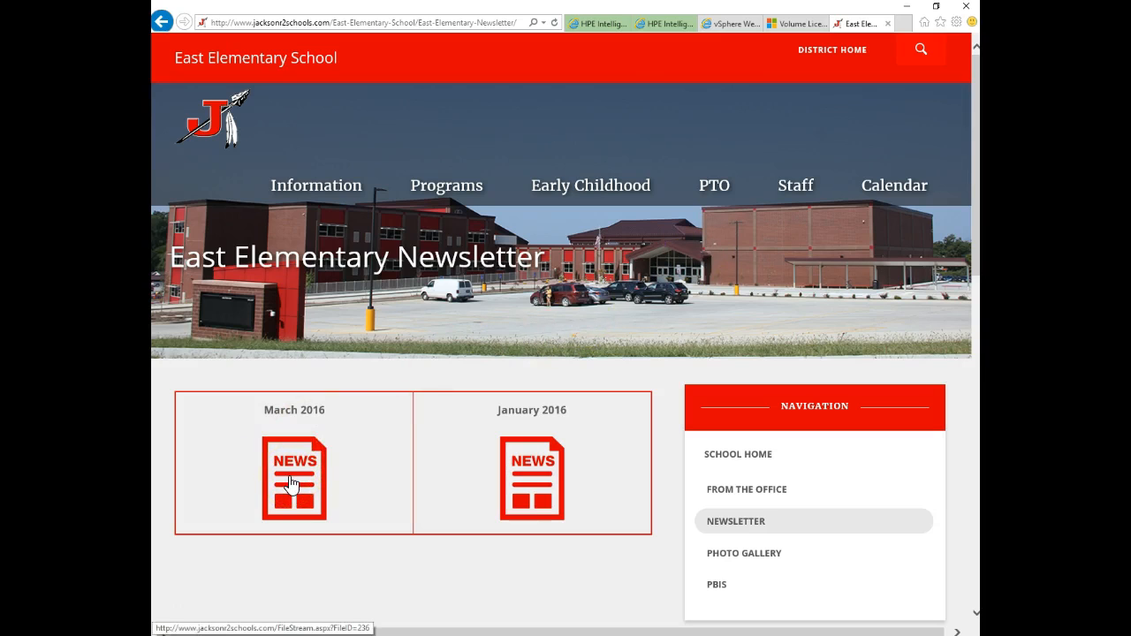
left_click(294, 480)
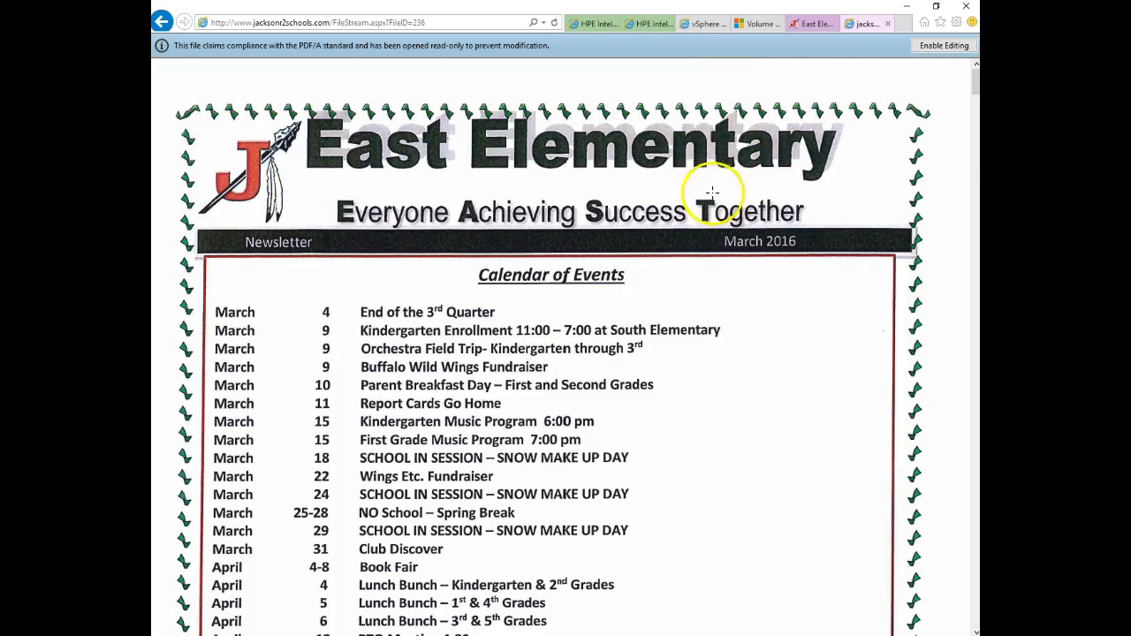
left_click(888, 24)
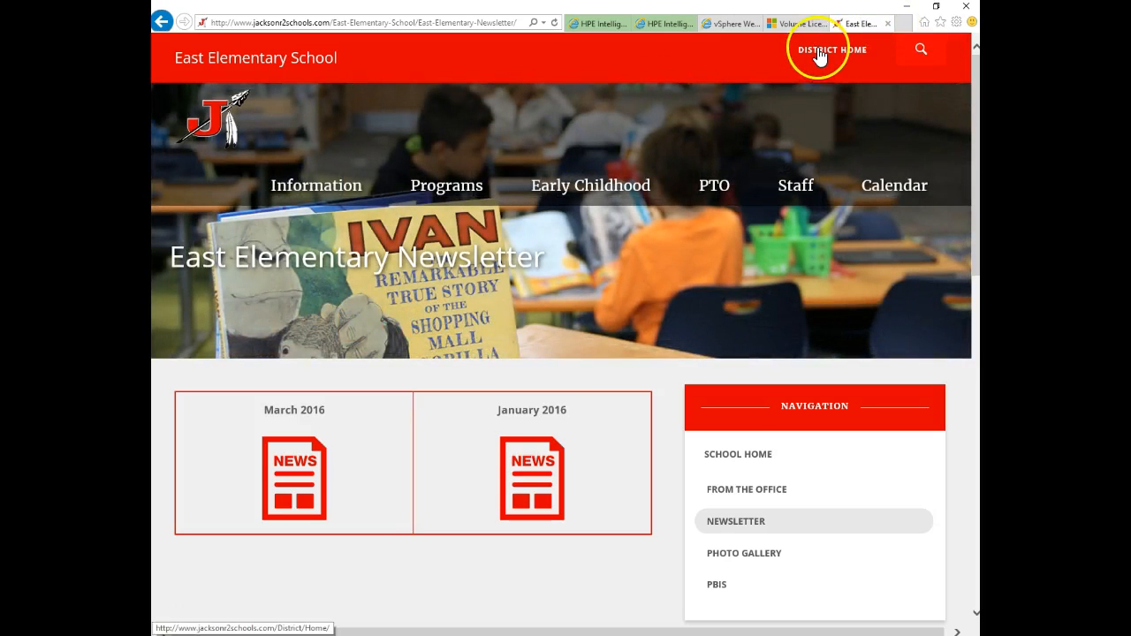